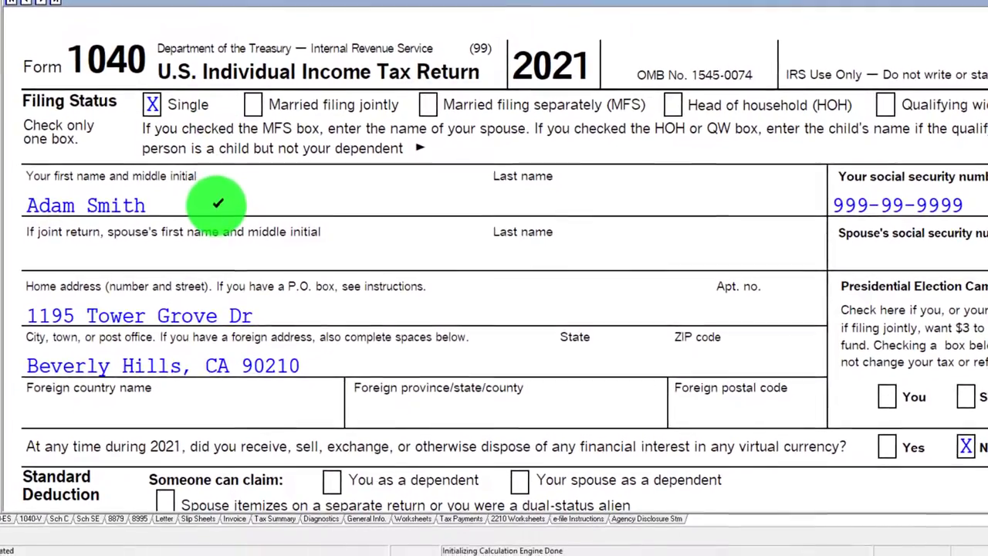
Review the filer information on Form 1040, and examine the income, expenses and net profit lines of the restaurant's Schedule C
{"action": "scroll", "coordinate": [348, 333], "scroll_direction": "down", "scroll_amount": 3}
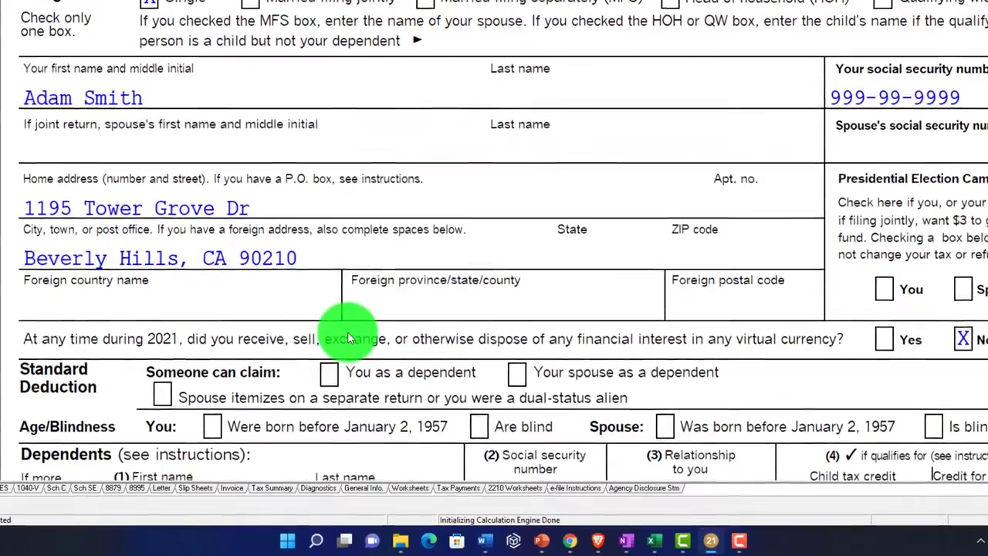
{"action": "scroll", "coordinate": [348, 338], "scroll_direction": "down", "scroll_amount": 15}
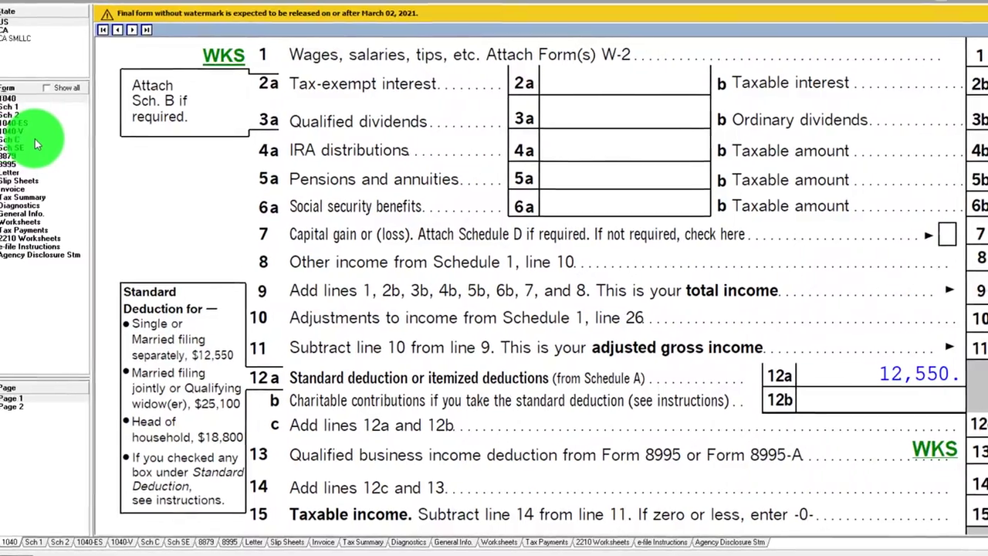
{"action": "left_click", "coordinate": [35, 139]}
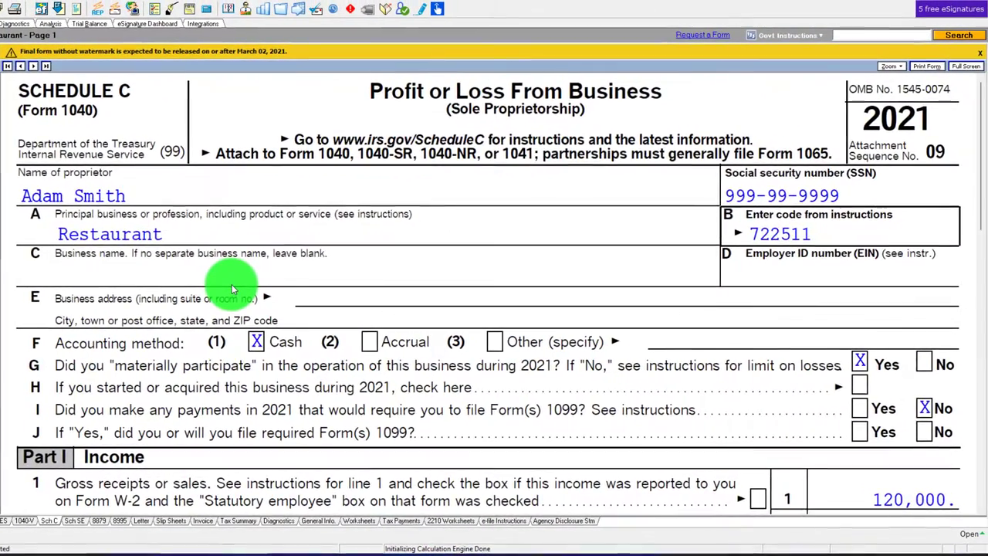
{"action": "scroll", "coordinate": [285, 286], "scroll_direction": "down", "scroll_amount": 5}
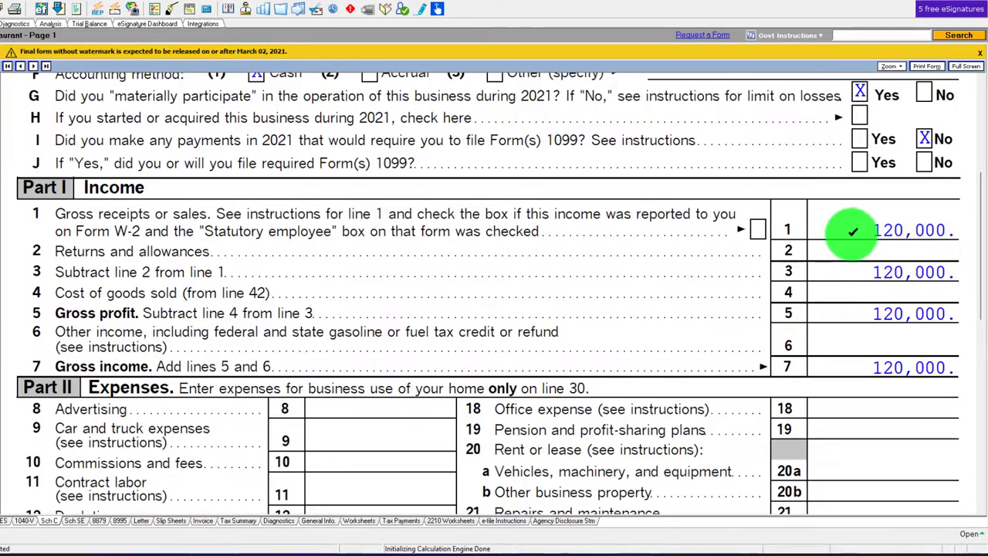
{"action": "scroll", "coordinate": [853, 232], "scroll_direction": "down", "scroll_amount": 5}
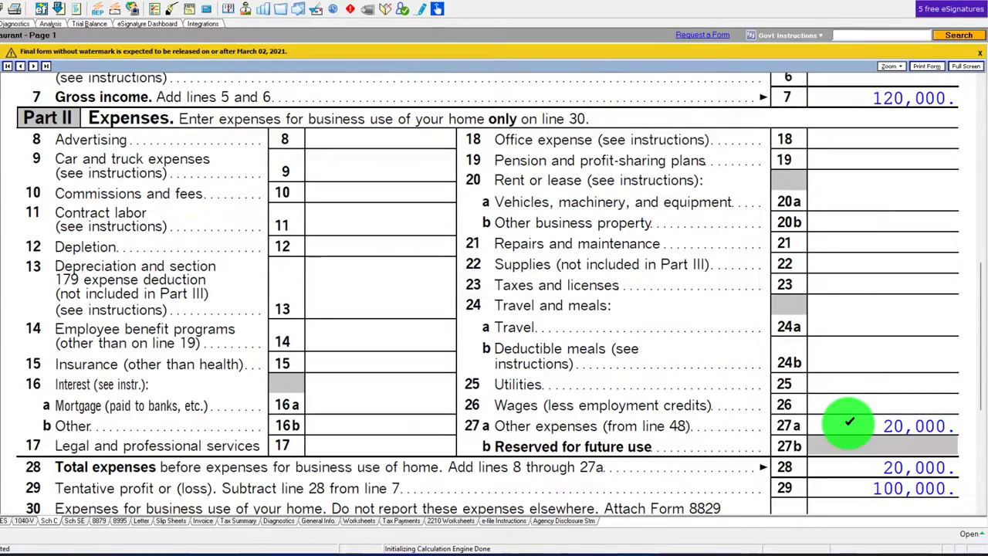
{"action": "scroll", "coordinate": [850, 422], "scroll_direction": "down", "scroll_amount": 1}
{"action": "scroll", "coordinate": [850, 421], "scroll_direction": "down", "scroll_amount": 2}
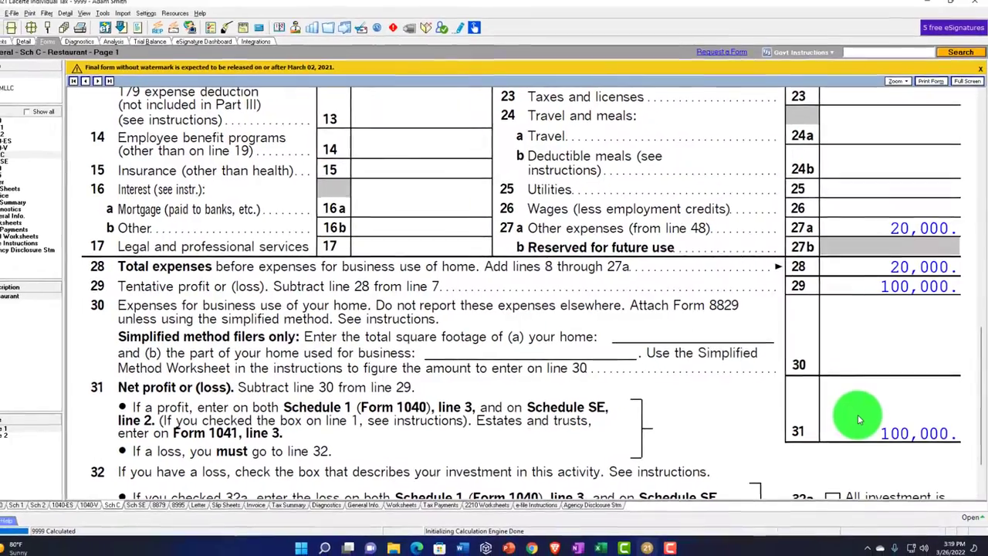
Trace the business income from Schedule 1 line 3 to the income lines on page 1 of Form 1040
{"action": "left_click", "coordinate": [29, 131]}
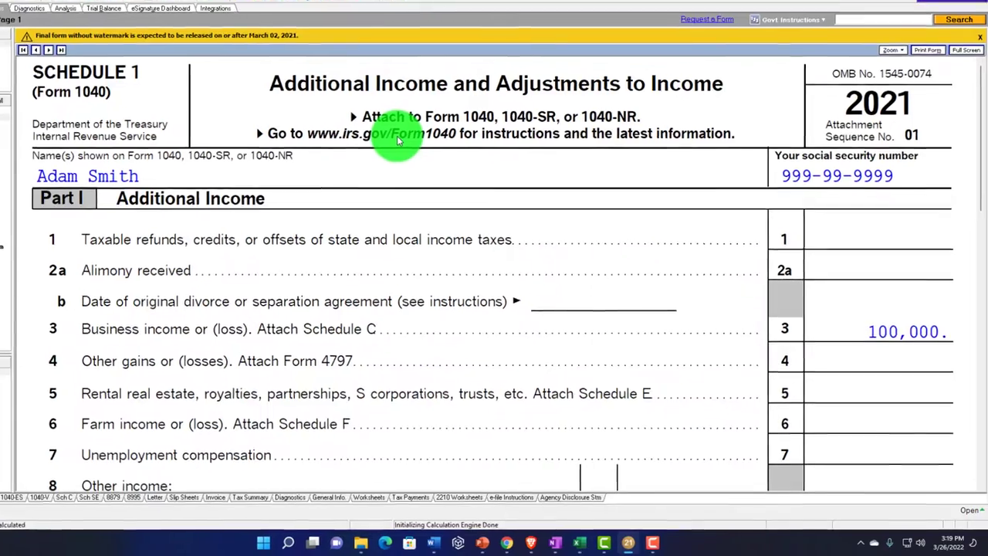
{"action": "left_click", "coordinate": [822, 331]}
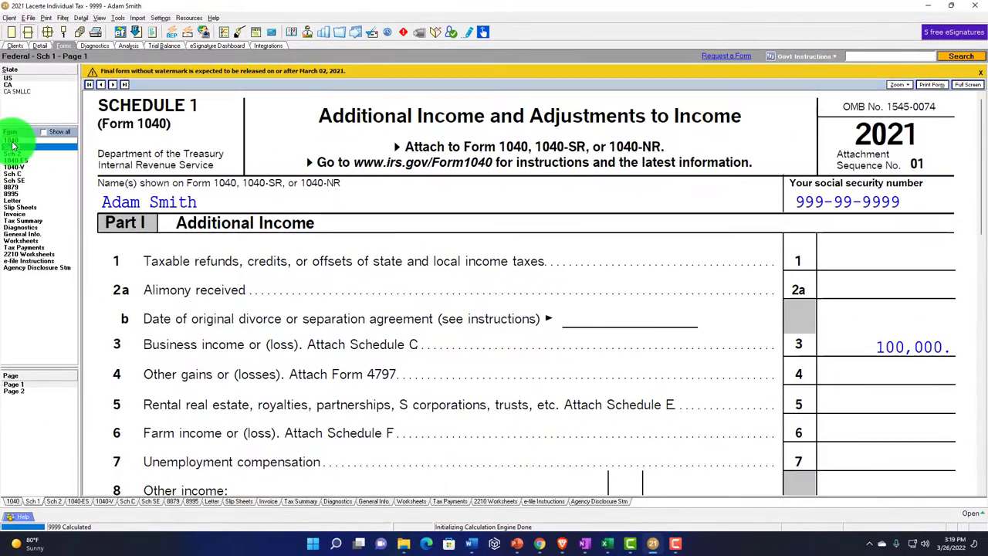
{"action": "left_click", "coordinate": [12, 140]}
{"action": "scroll", "coordinate": [432, 340], "scroll_direction": "down", "scroll_amount": 10}
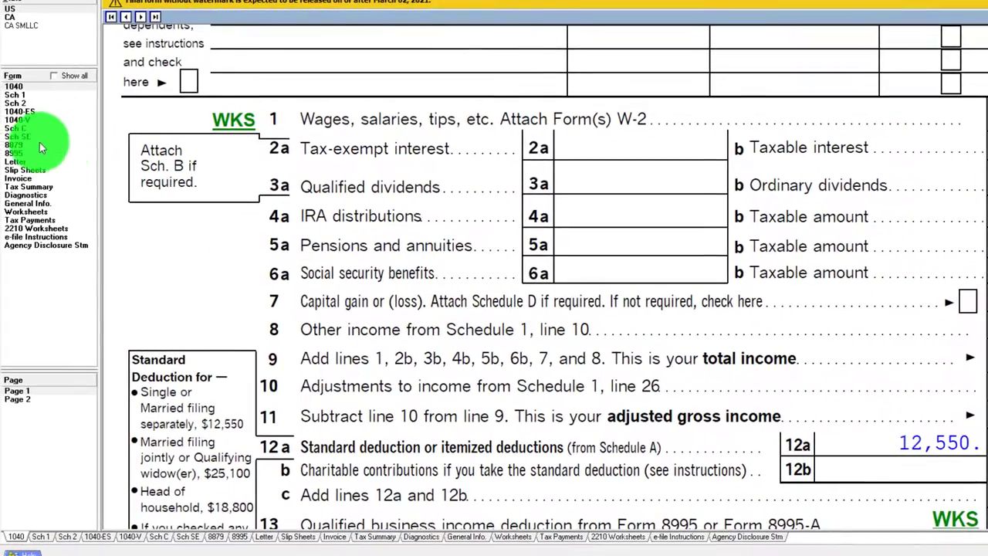
Examine the self-employment tax calculation on Schedule SE down to lines 12 and 13
{"action": "left_click", "coordinate": [15, 142]}
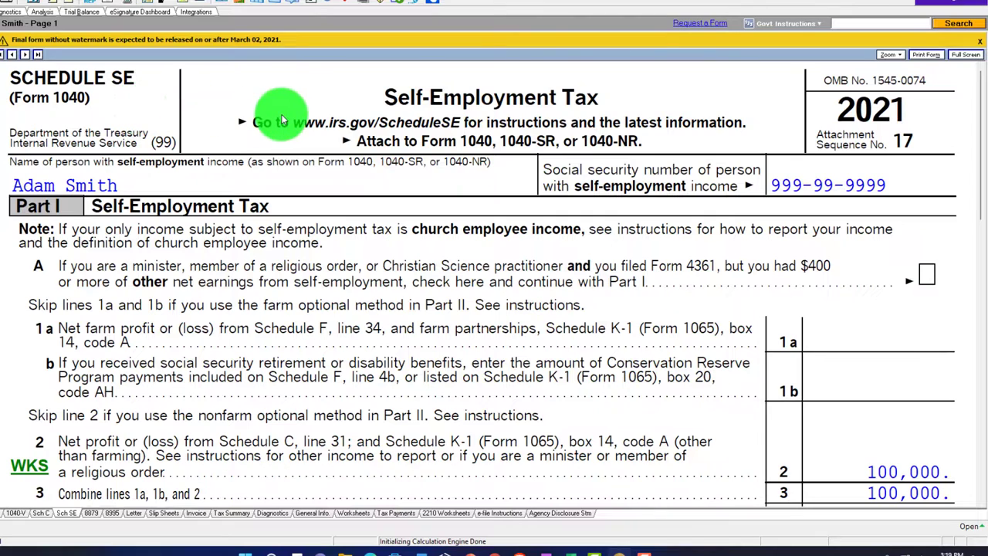
{"action": "scroll", "coordinate": [231, 305], "scroll_direction": "down", "scroll_amount": 10}
{"action": "scroll", "coordinate": [424, 297], "scroll_direction": "down", "scroll_amount": 3}
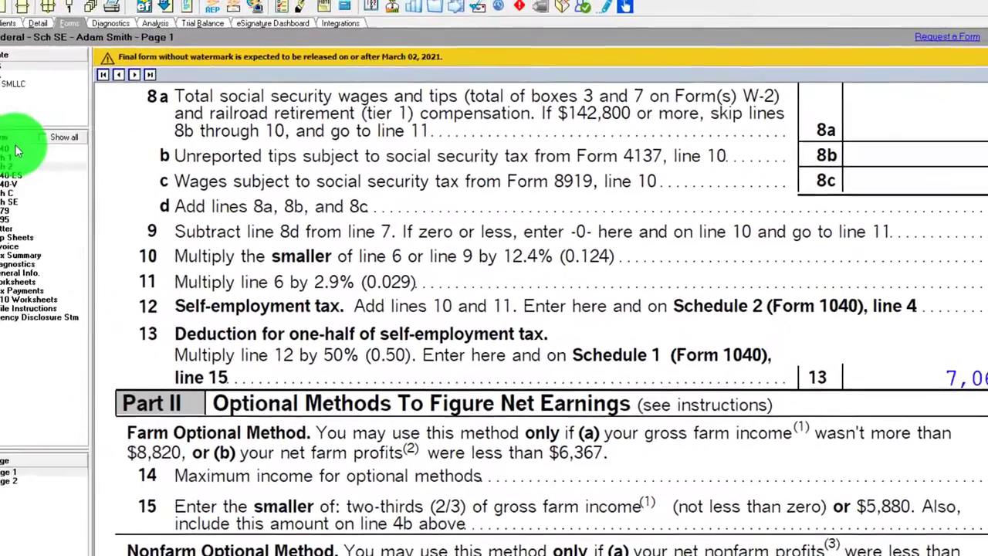
Trace the self-employment tax from Schedule 2 line 4 to line 23 on page 2 of Form 1040
{"action": "left_click", "coordinate": [12, 145]}
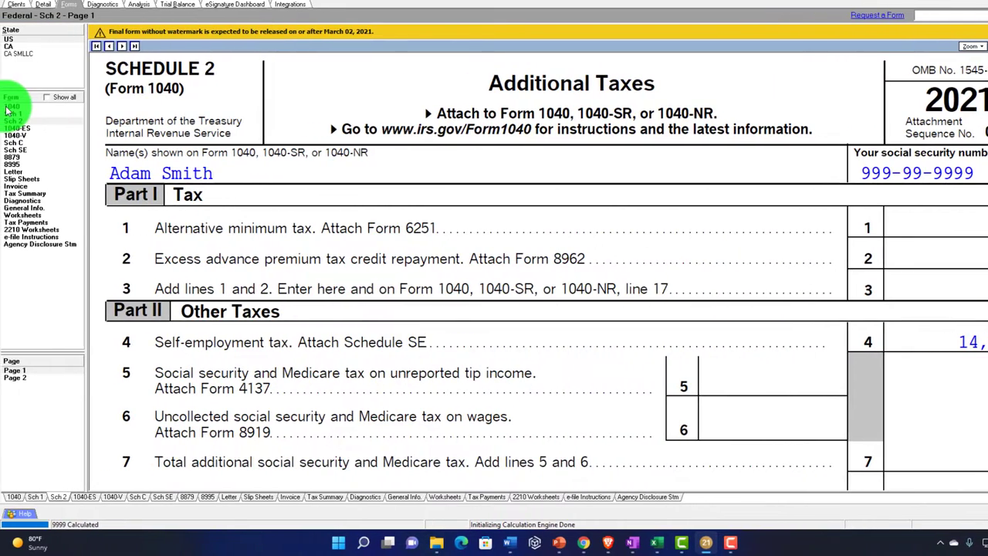
{"action": "left_click", "coordinate": [10, 106]}
{"action": "left_click", "coordinate": [15, 377]}
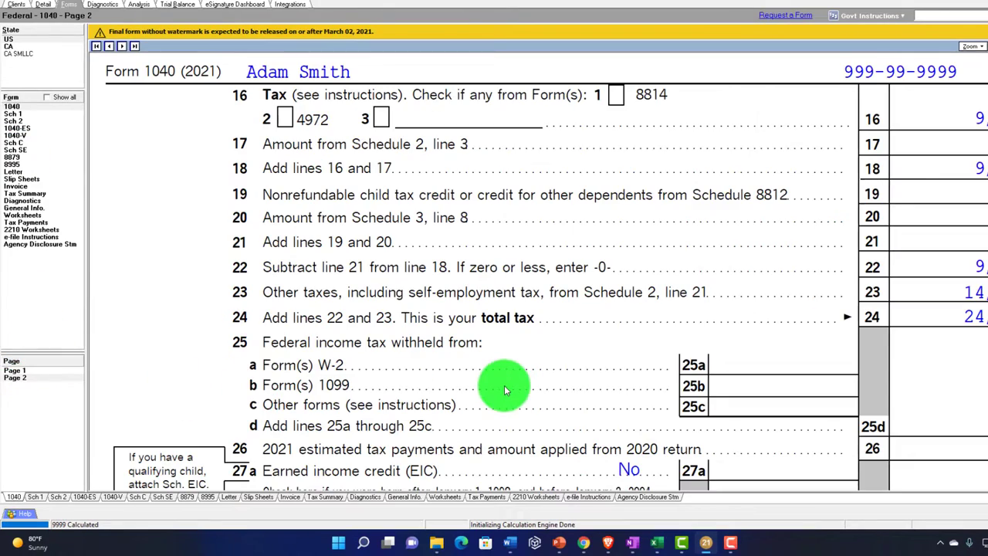
{"action": "left_click", "coordinate": [911, 286]}
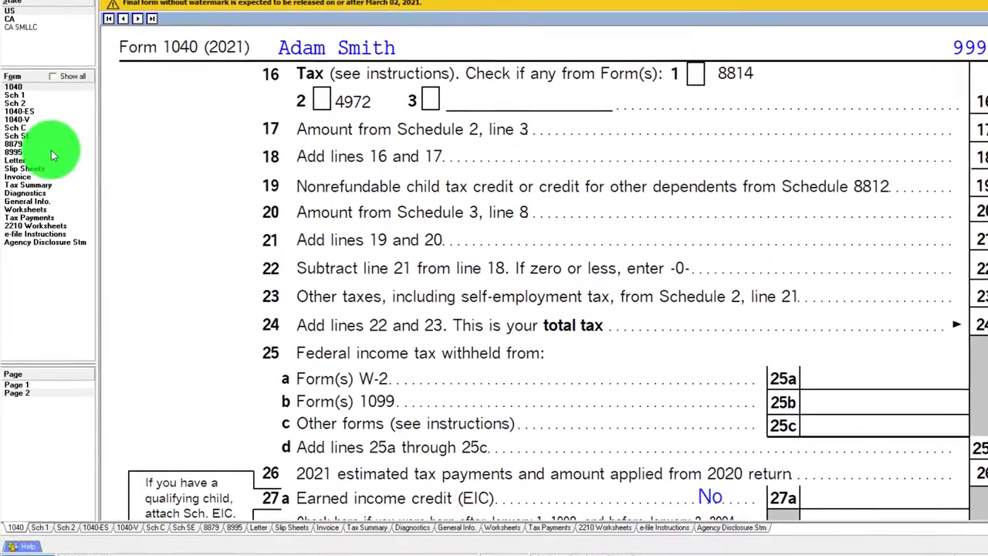
Trace the deduction for one-half of self-employment tax from Schedule SE line 13 to line 15 on page 2 of Schedule 1
{"action": "left_click", "coordinate": [9, 137]}
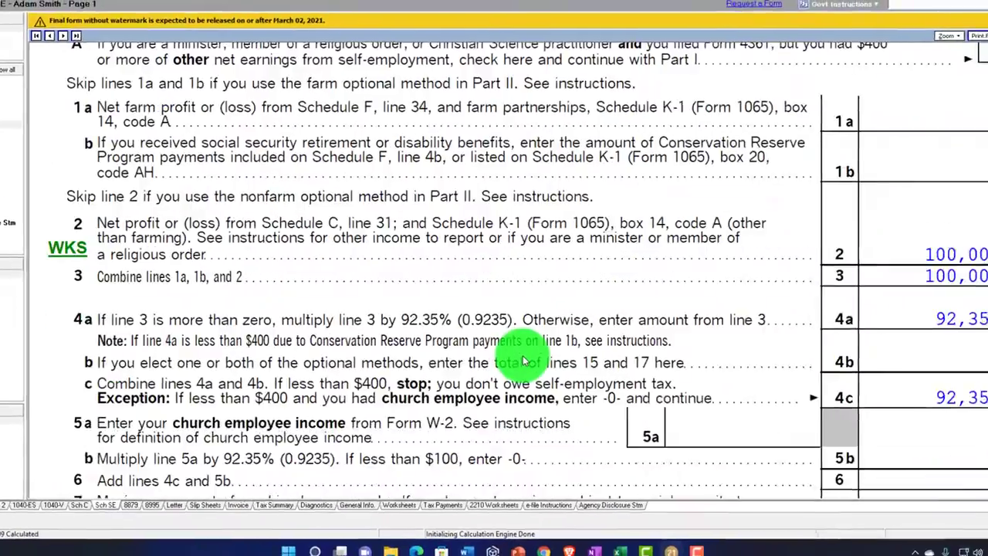
{"action": "scroll", "coordinate": [522, 360], "scroll_direction": "down", "scroll_amount": 5}
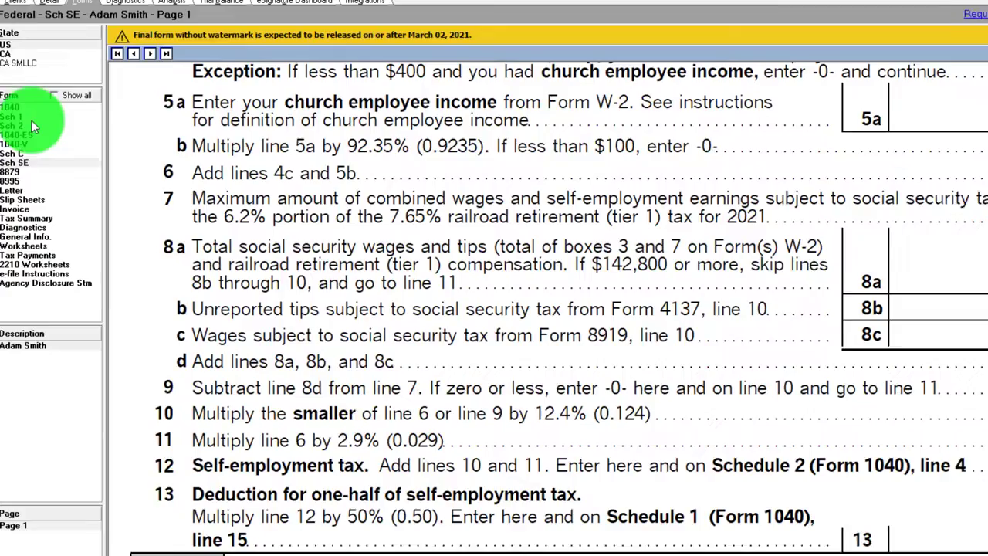
{"action": "left_click", "coordinate": [32, 118]}
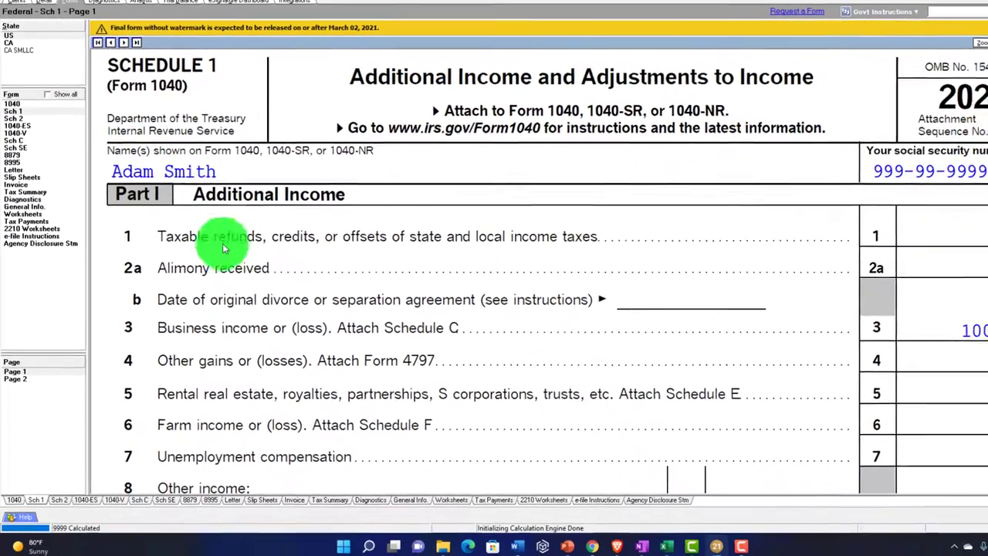
{"action": "scroll", "coordinate": [224, 247], "scroll_direction": "down", "scroll_amount": 5}
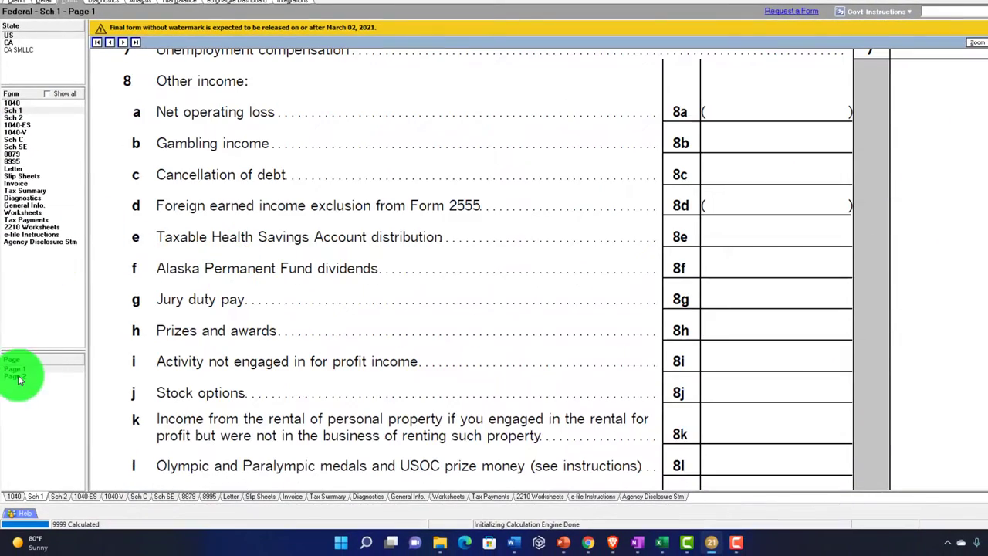
{"action": "left_click", "coordinate": [19, 378]}
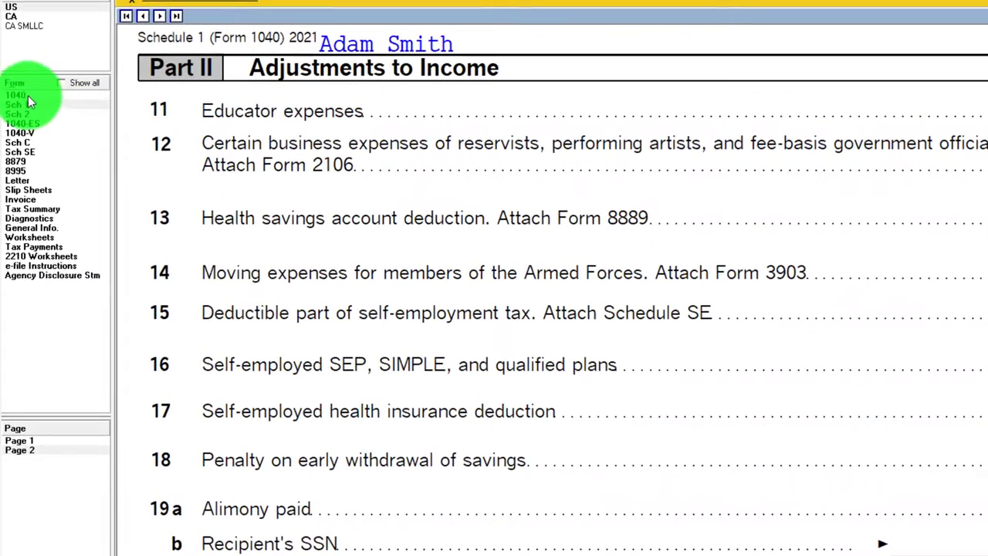
Examine Form 1040 page 1 from total income through adjustments, standard deduction and qualified business income deduction to taxable income
{"action": "left_click", "coordinate": [27, 95]}
{"action": "scroll", "coordinate": [475, 292], "scroll_direction": "down", "scroll_amount": 10}
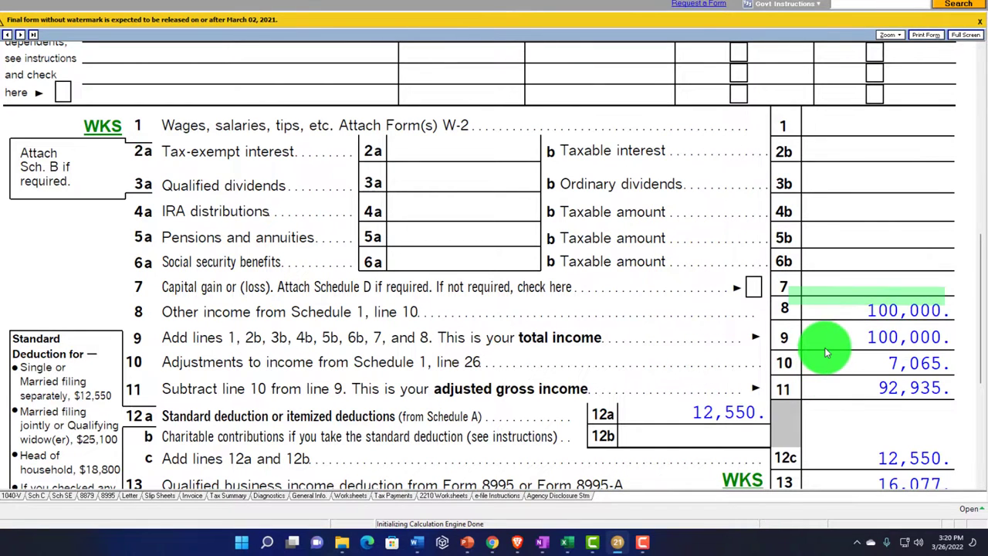
{"action": "scroll", "coordinate": [824, 348], "scroll_direction": "down", "scroll_amount": 1}
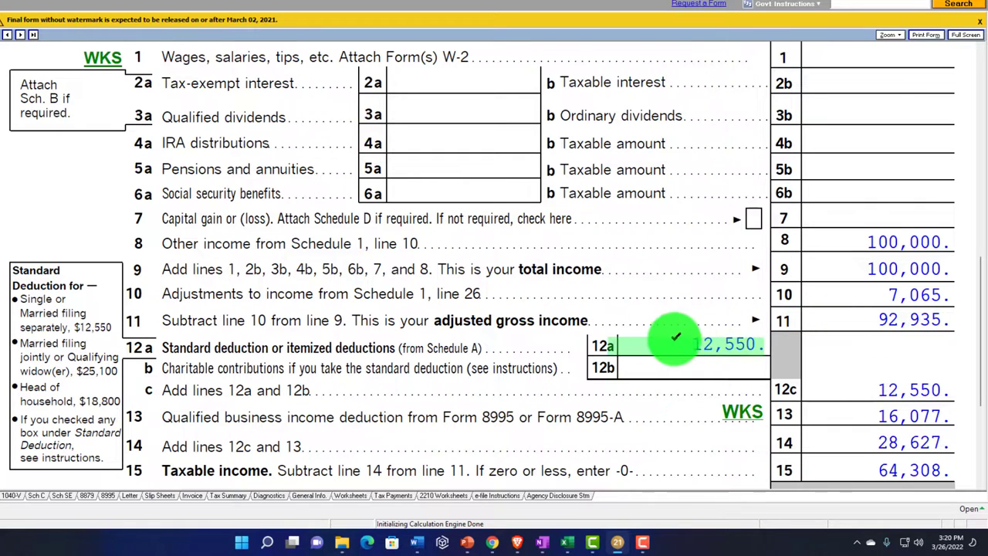
{"action": "scroll", "coordinate": [673, 340], "scroll_direction": "down", "scroll_amount": 1}
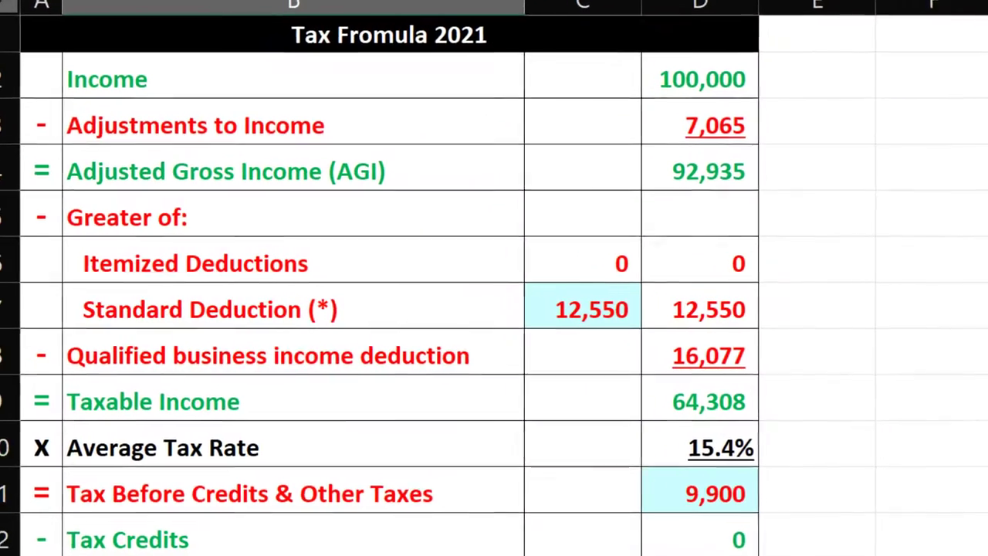
Switch to the Excel tax formula workbook and trace the Income figure to the Sch. C sheet, returning to Tax Formula F1040
{"action": "left_click", "coordinate": [704, 79]}
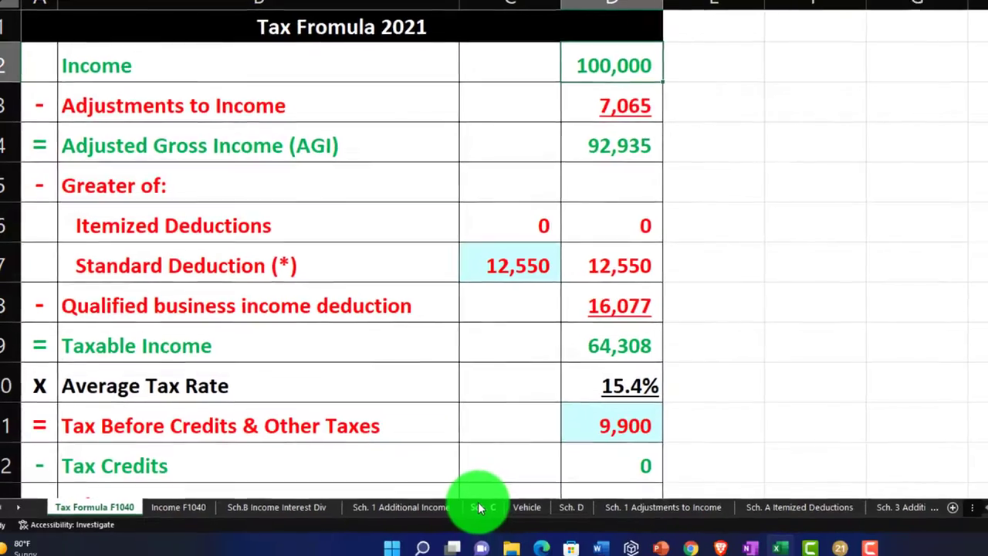
{"action": "left_click", "coordinate": [478, 506]}
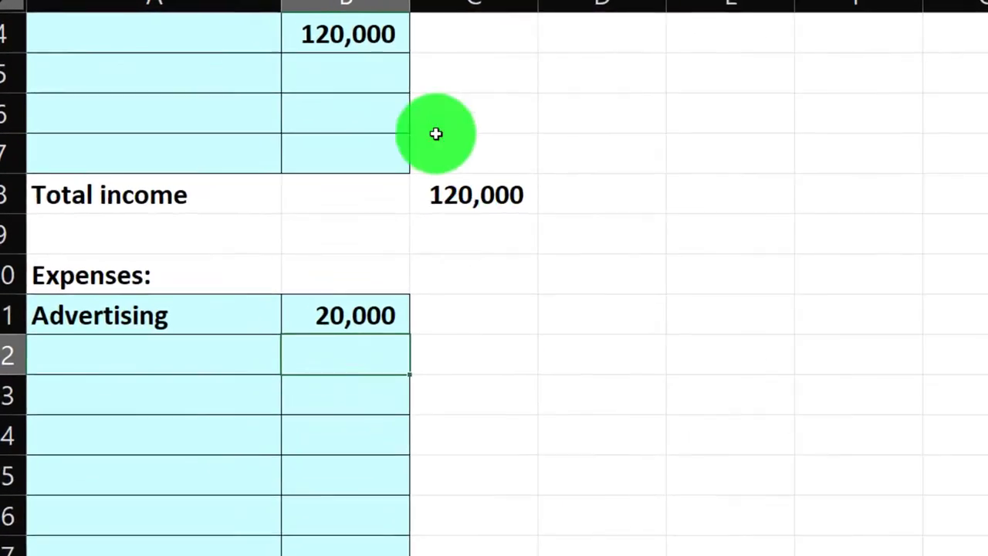
{"action": "left_click", "coordinate": [389, 314]}
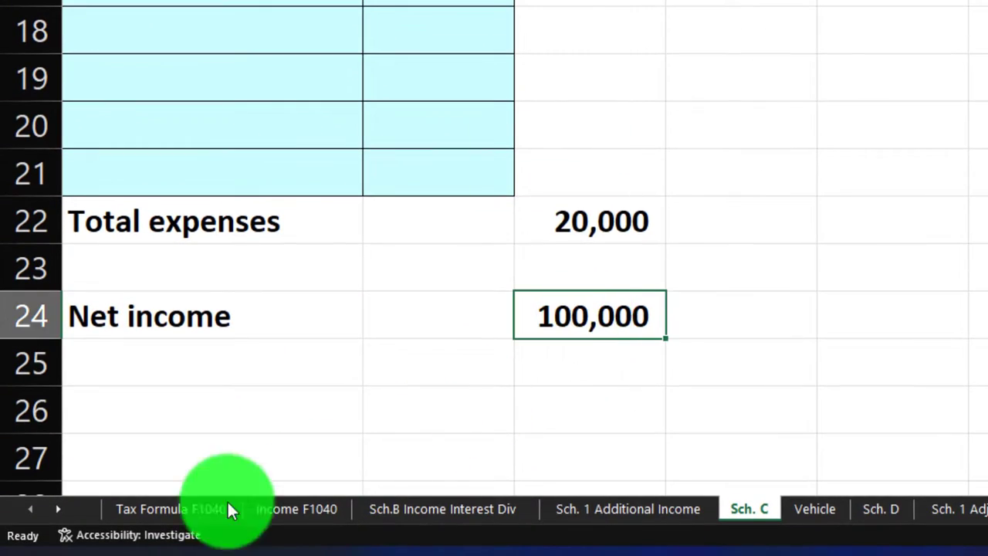
{"action": "left_click", "coordinate": [205, 509]}
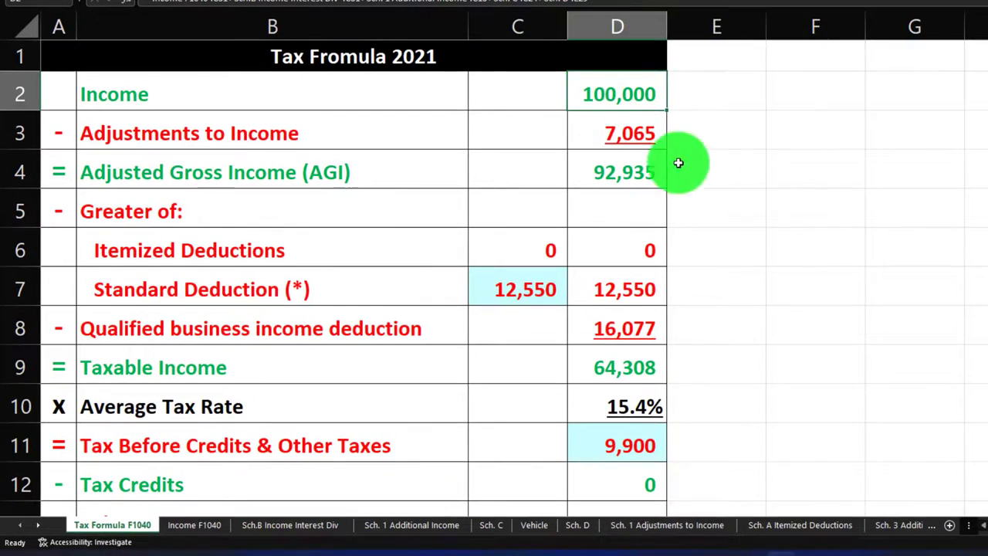
Trace the Other Taxes figure to the self-employment tax calculation on the Sch. 3 Additional Taxes sheet, returning to Tax Formula F1040
{"action": "scroll", "coordinate": [678, 162], "scroll_direction": "down", "scroll_amount": 2}
{"action": "left_click", "coordinate": [665, 311]}
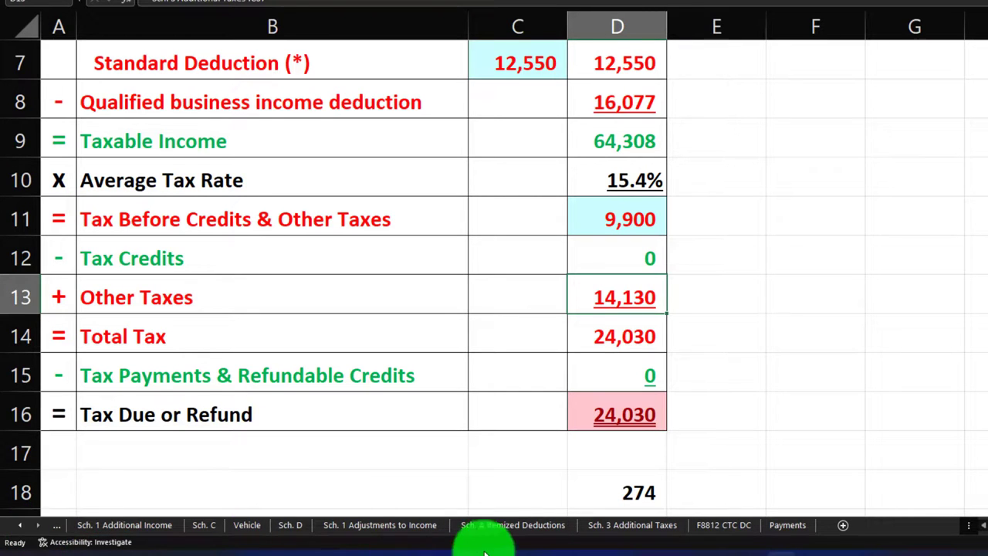
{"action": "left_click", "coordinate": [633, 533]}
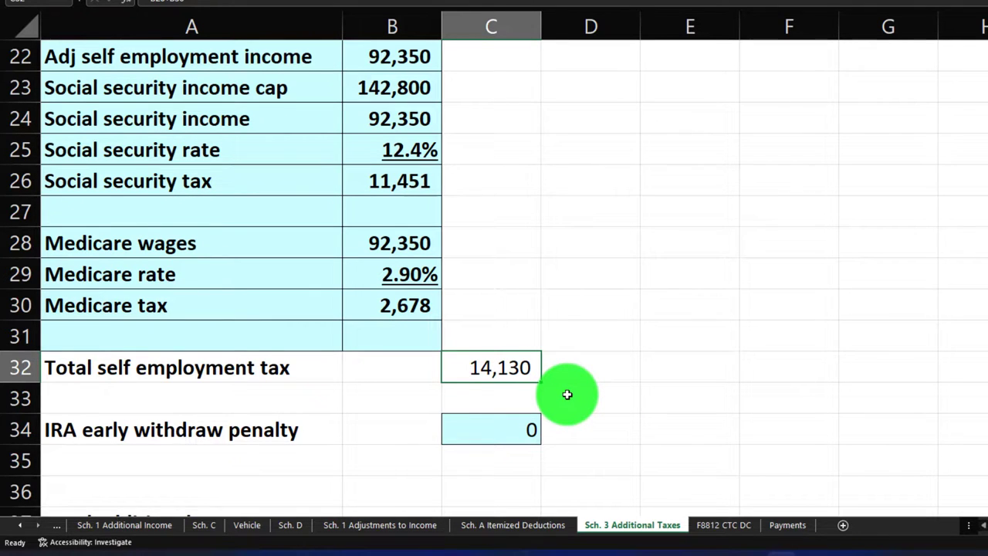
{"action": "left_click", "coordinate": [24, 529]}
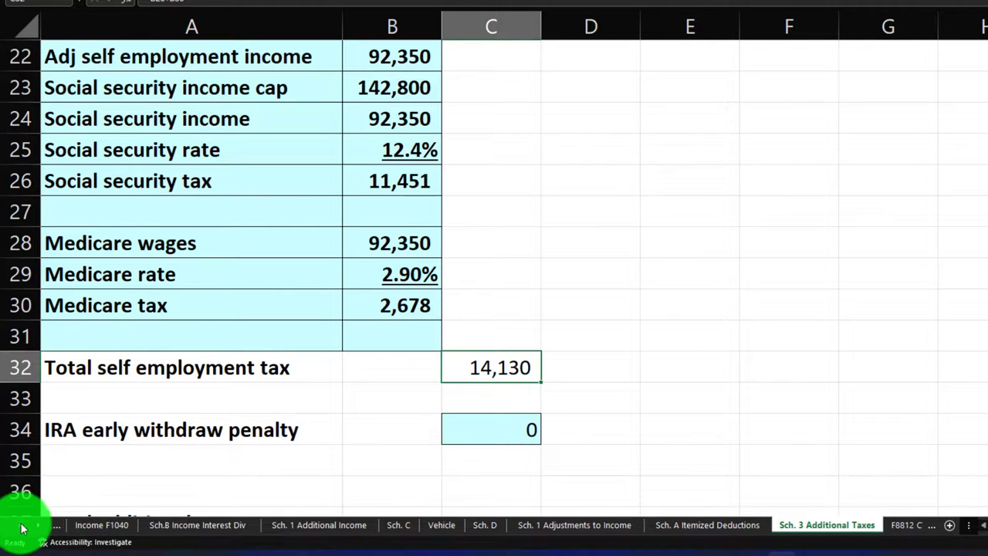
{"action": "left_click", "coordinate": [91, 526]}
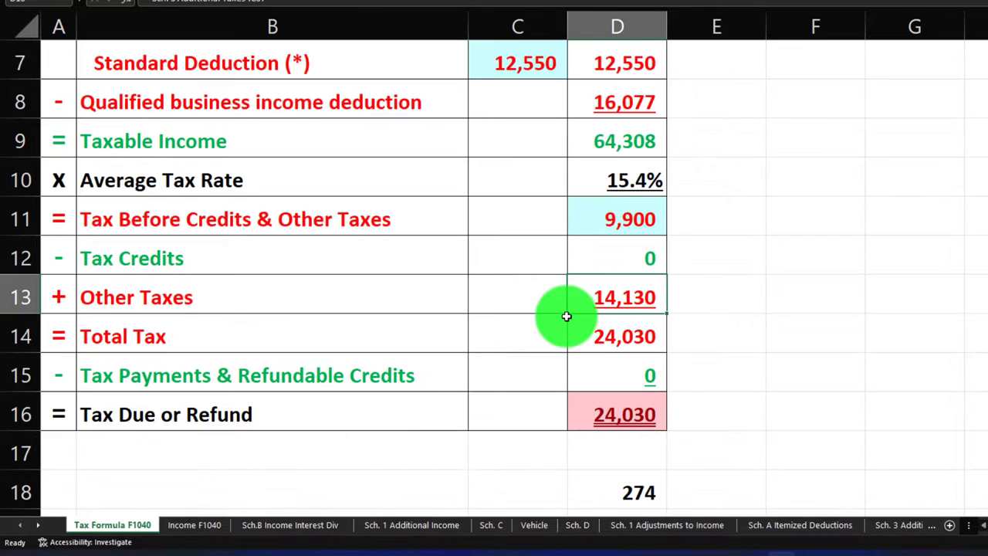
Trace the Adjustments to Income figure to the self-employment tax entry on Sch. 1 Adjustments to Income, returning to Tax Formula F1040
{"action": "scroll", "coordinate": [566, 315], "scroll_direction": "up", "scroll_amount": 2}
{"action": "left_click", "coordinate": [622, 135]}
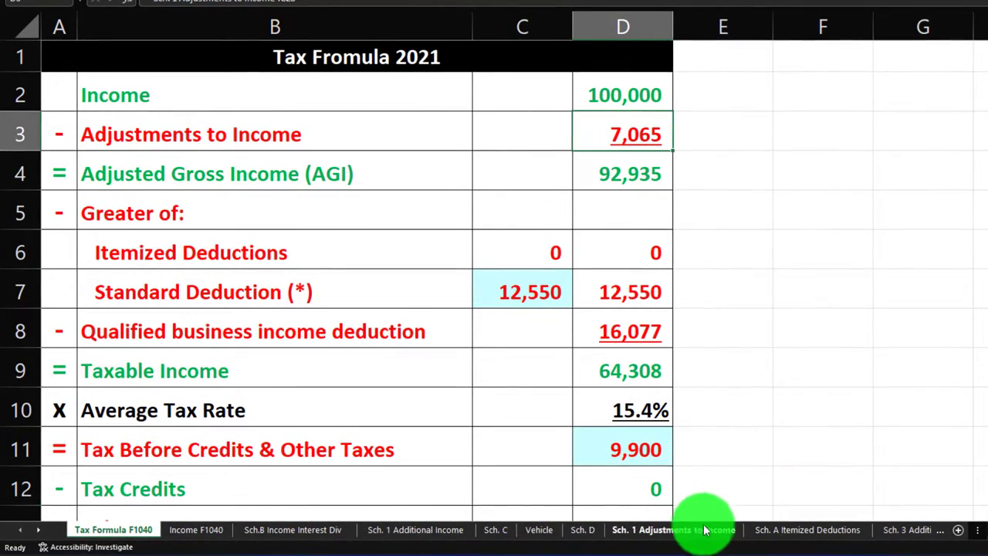
{"action": "left_click", "coordinate": [674, 530]}
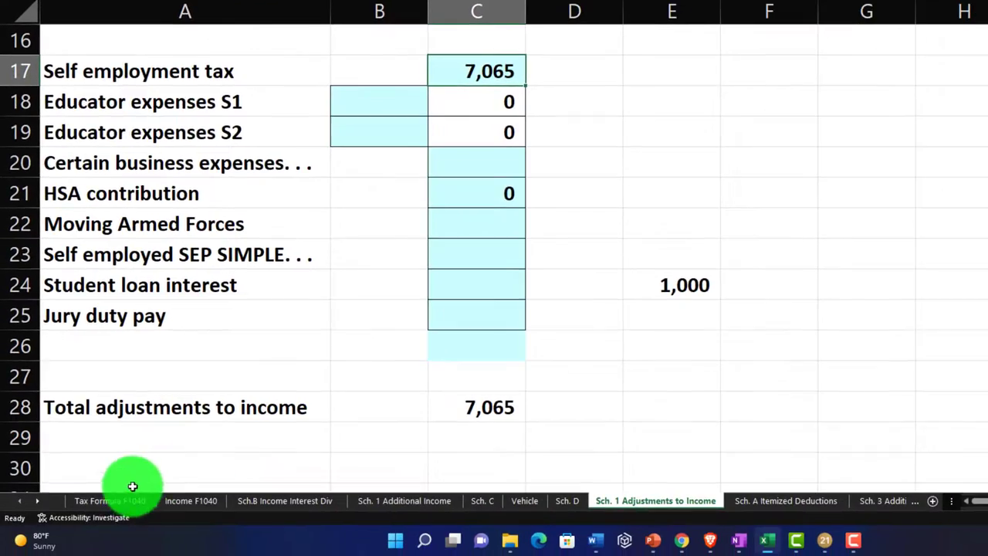
{"action": "left_click", "coordinate": [122, 500]}
Inspect the cells for adjusted gross income, standard deduction and qualified business income deduction in the tax formula
{"action": "left_click", "coordinate": [602, 146]}
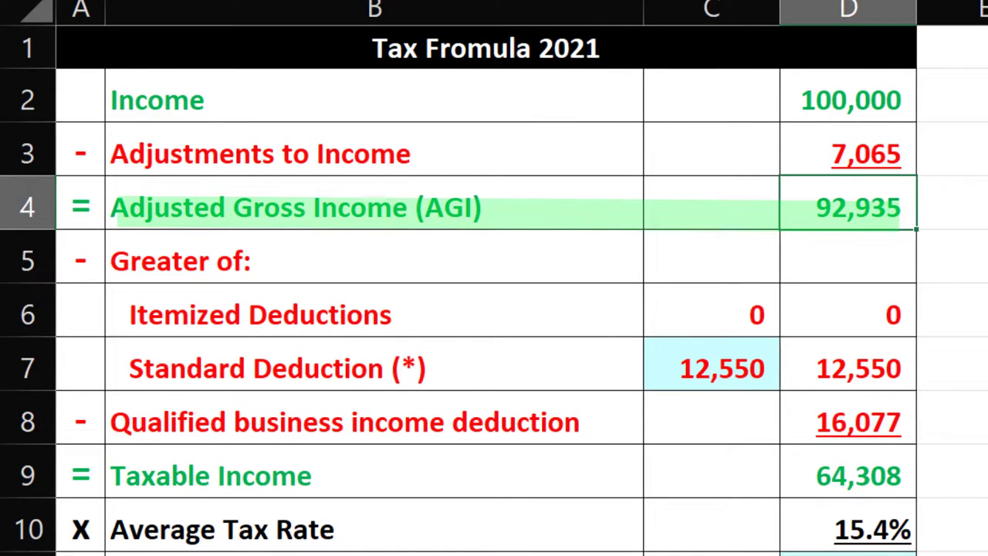
{"action": "left_click", "coordinate": [710, 374]}
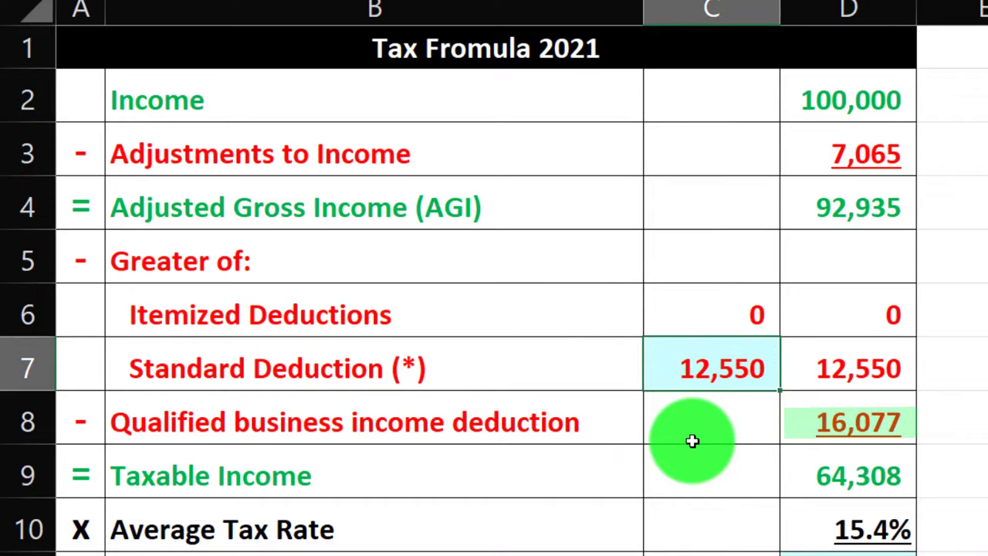
{"action": "left_click", "coordinate": [821, 420]}
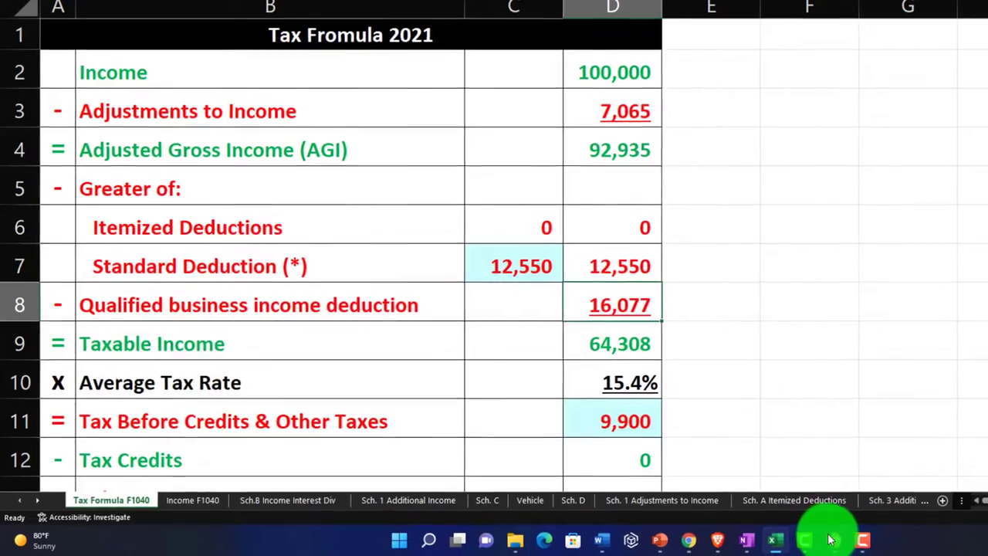
Compare taxable income in the Excel tax formula with Form 1040 in Lacerte, and bring up page 2 of the form
{"action": "left_click", "coordinate": [799, 534]}
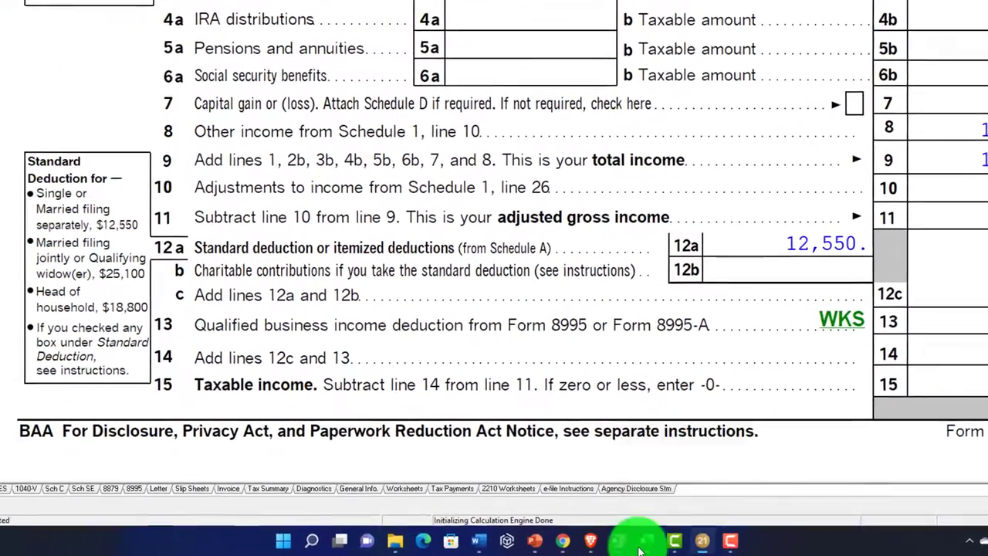
{"action": "left_click", "coordinate": [548, 543]}
{"action": "left_click", "coordinate": [610, 337]}
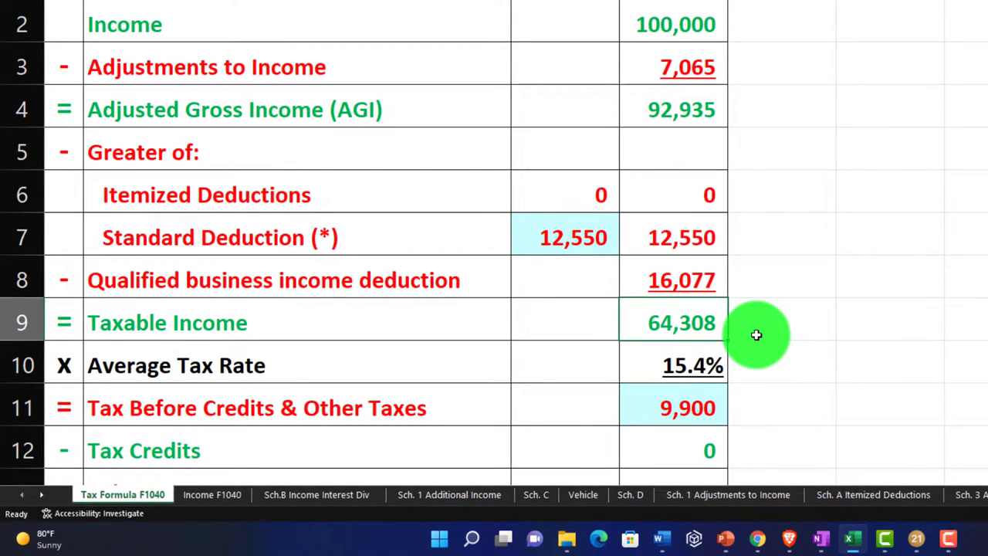
{"action": "left_click", "coordinate": [866, 547]}
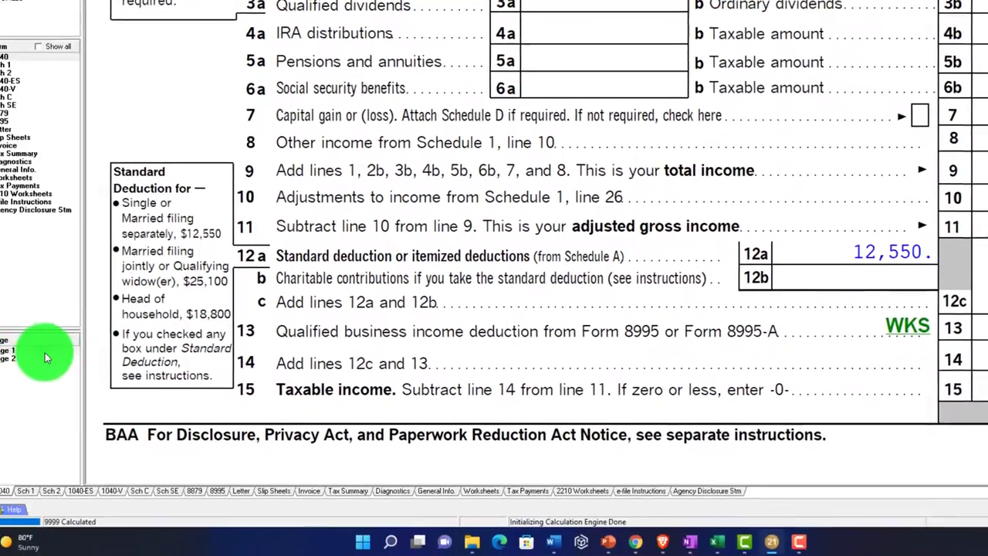
{"action": "left_click", "coordinate": [117, 341]}
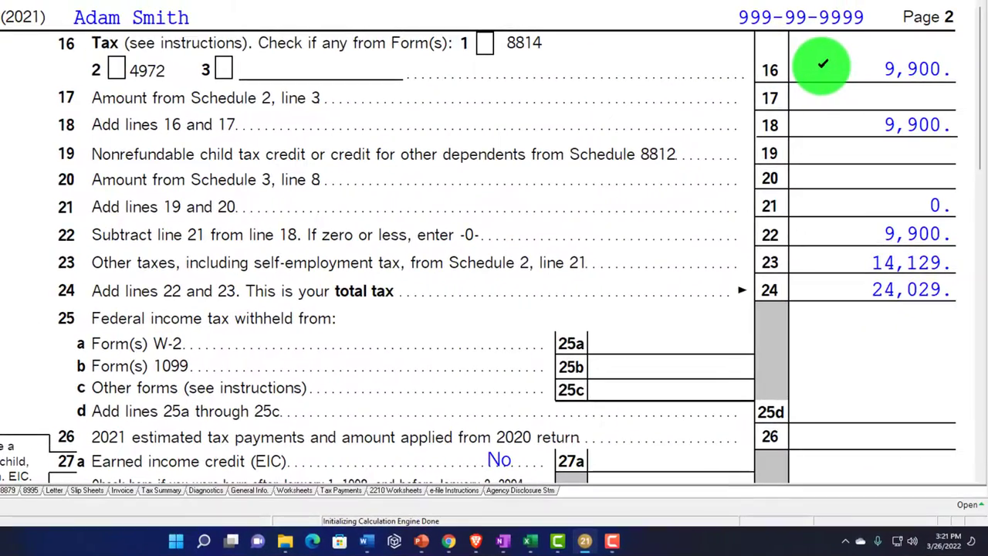
Switch to the Excel tax formula and inspect tax before credits, other taxes and total tax
{"action": "left_click", "coordinate": [529, 541]}
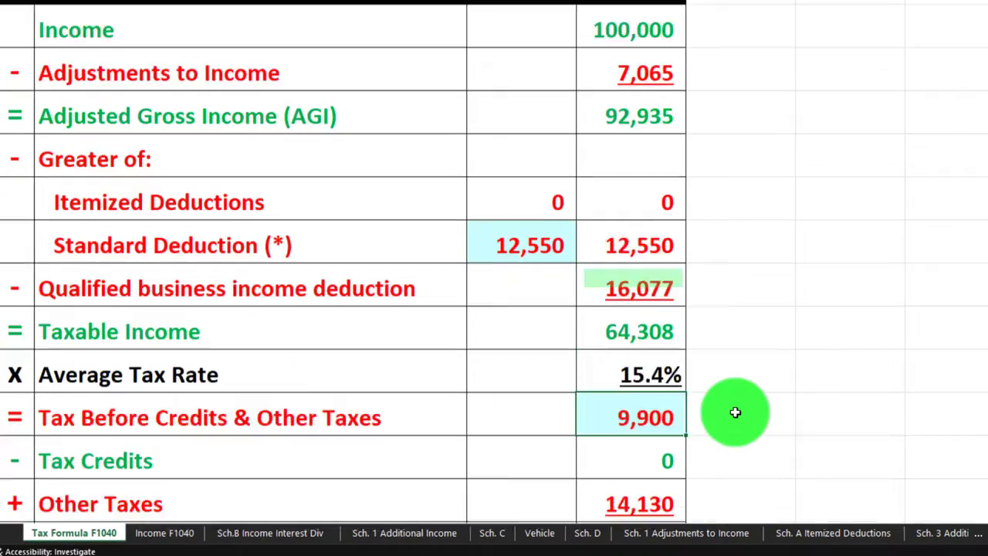
{"action": "scroll", "coordinate": [735, 412], "scroll_direction": "down", "scroll_amount": 2}
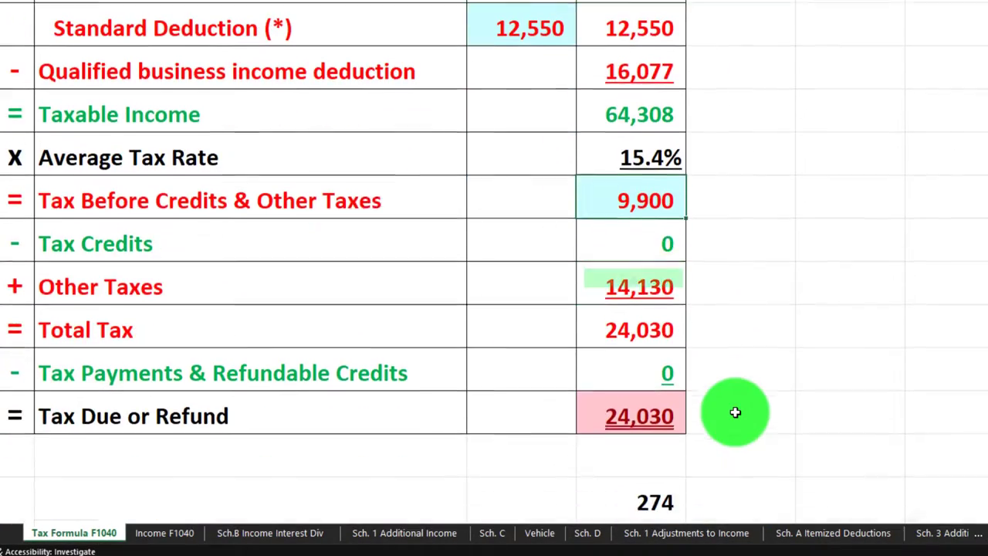
{"action": "left_click", "coordinate": [655, 282]}
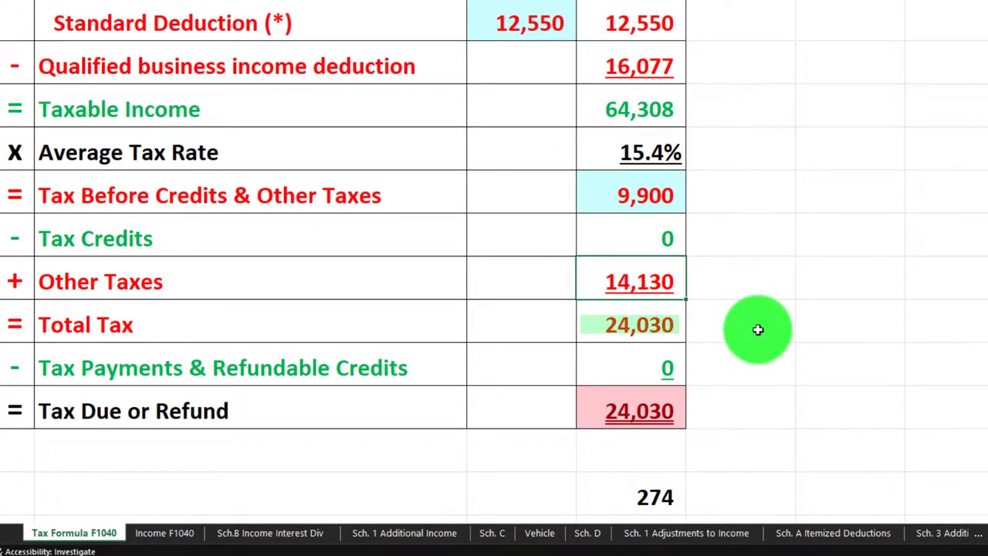
{"action": "left_click", "coordinate": [640, 328]}
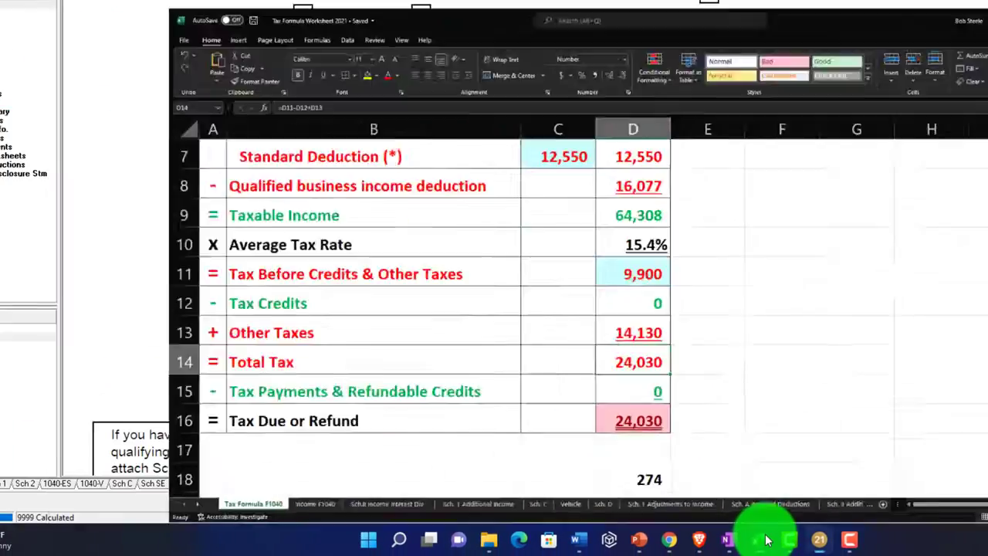
Switch to Lacerte and review Form 1040 page 1 and the income, expense and net profit lines of Schedule C
{"action": "left_click", "coordinate": [820, 535]}
{"action": "left_click", "coordinate": [966, 270]}
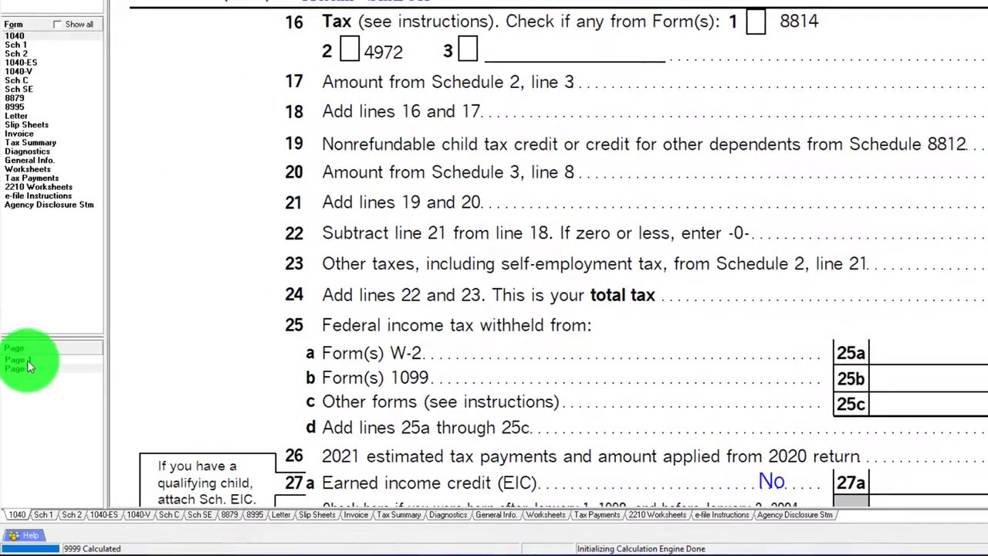
{"action": "left_click", "coordinate": [24, 360]}
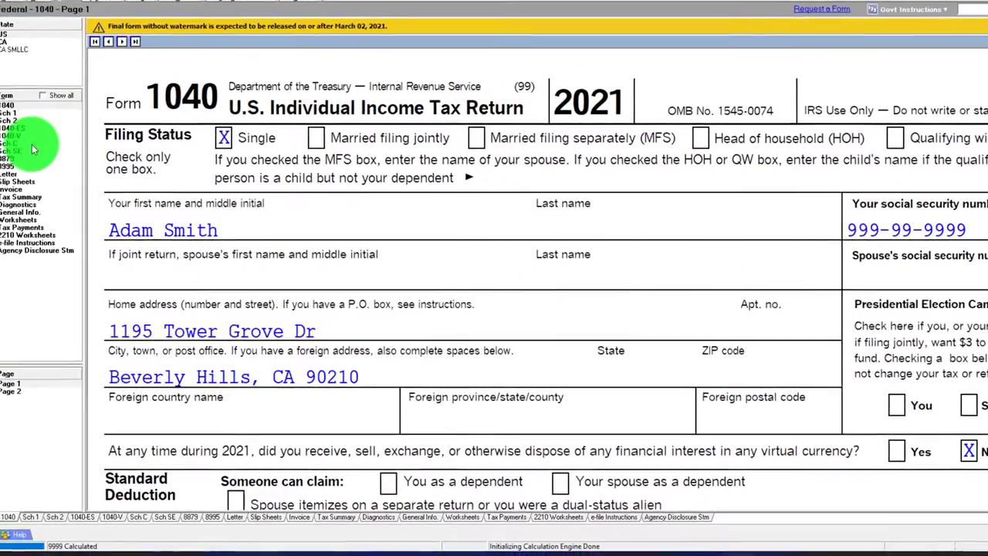
{"action": "left_click", "coordinate": [4, 151]}
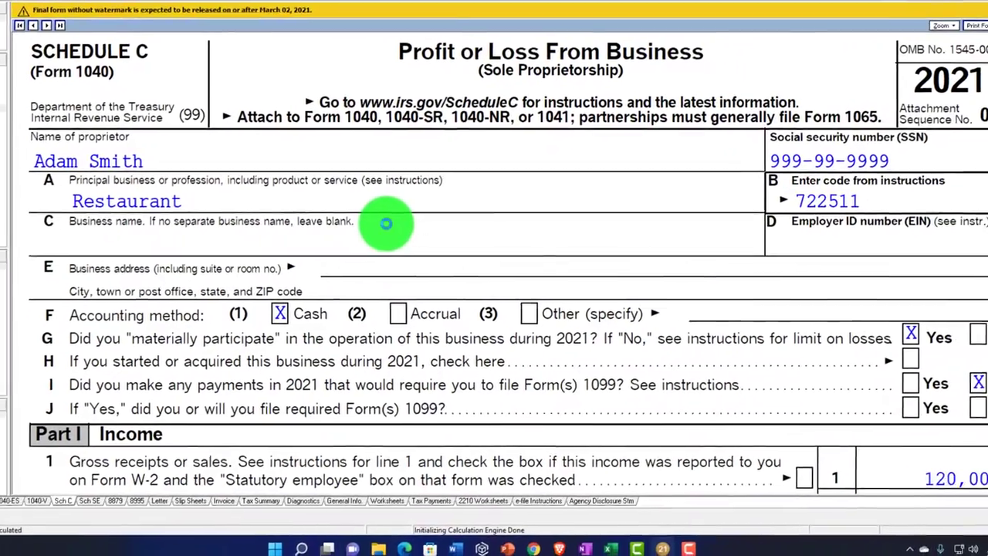
{"action": "scroll", "coordinate": [347, 217], "scroll_direction": "down", "scroll_amount": 7}
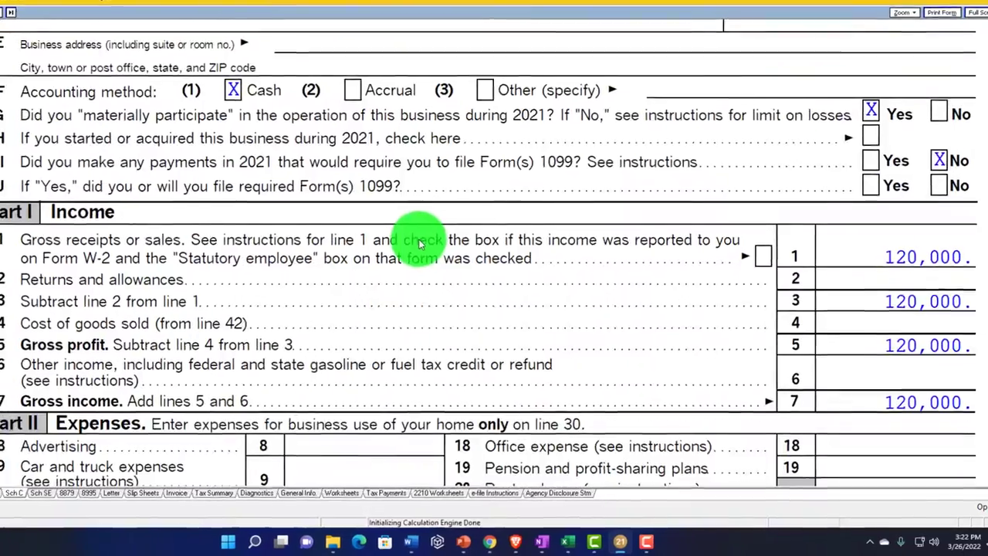
{"action": "scroll", "coordinate": [350, 205], "scroll_direction": "down", "scroll_amount": 3}
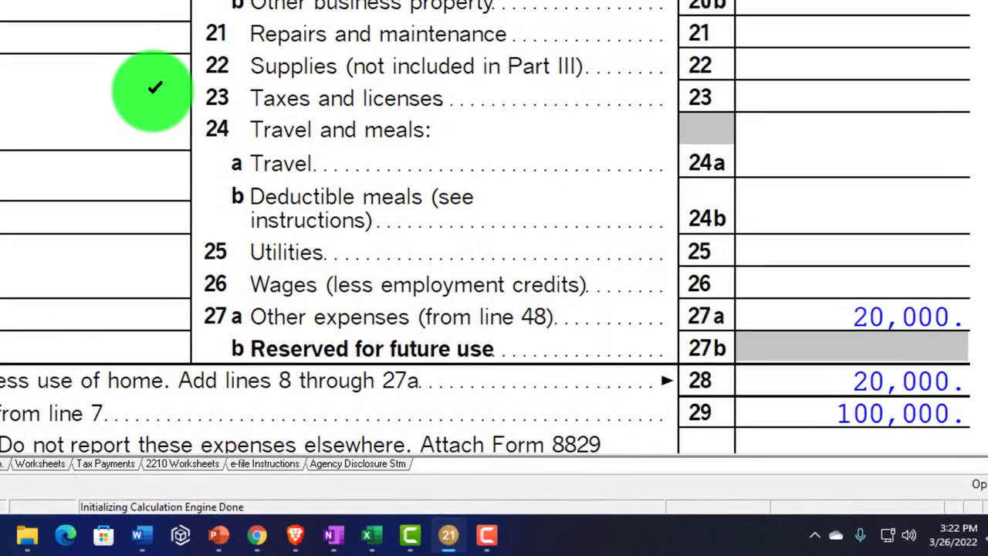
{"action": "scroll", "coordinate": [348, 232], "scroll_direction": "up", "scroll_amount": 2}
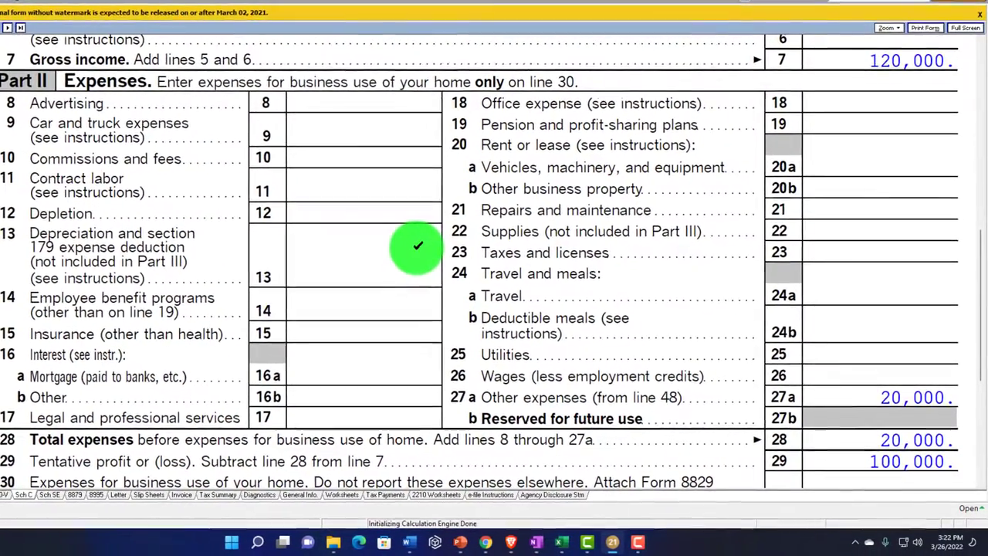
{"action": "scroll", "coordinate": [413, 243], "scroll_direction": "down", "scroll_amount": 5}
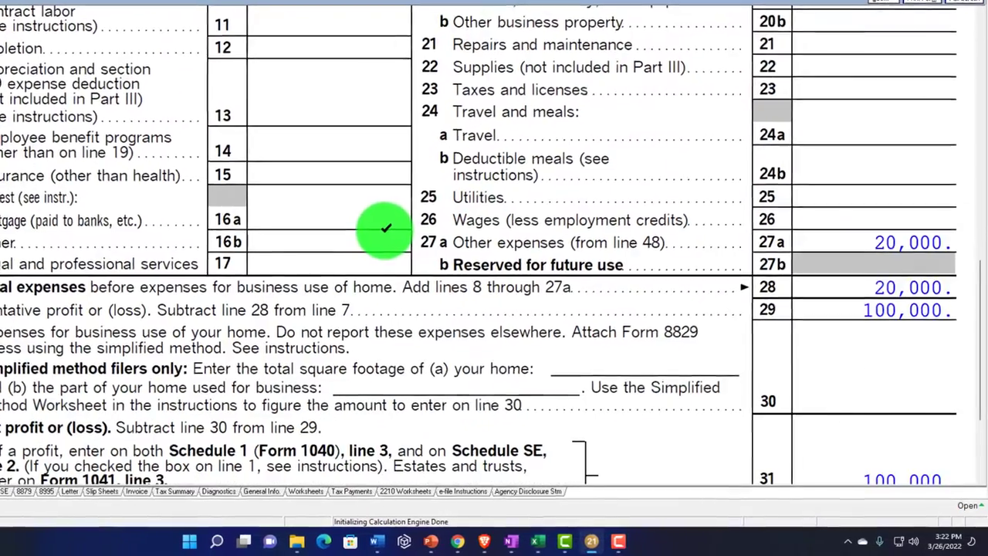
{"action": "scroll", "coordinate": [386, 228], "scroll_direction": "down", "scroll_amount": 1}
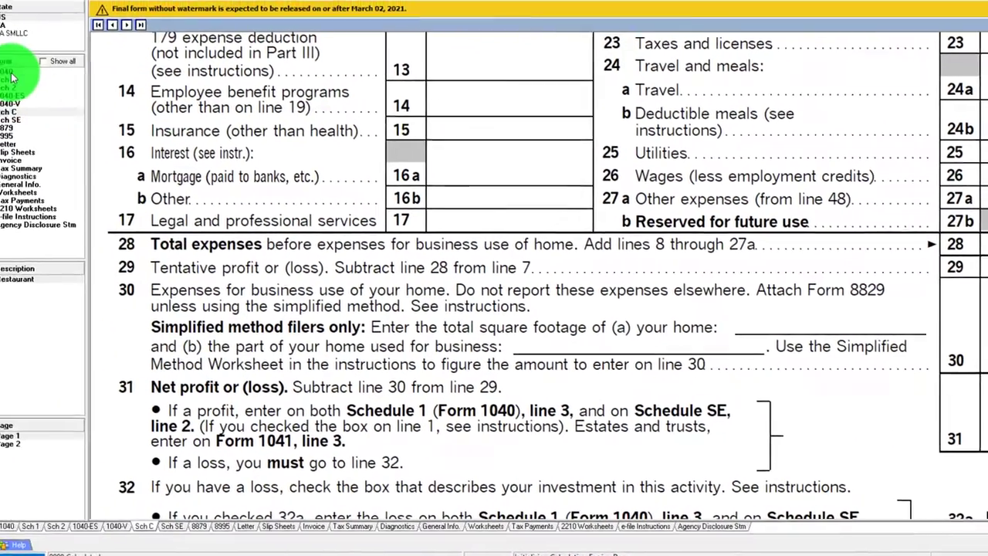
Review the income and tax lines on both pages of Form 1040 and the self-employment tax calculation on Schedule SE
{"action": "left_click", "coordinate": [11, 66]}
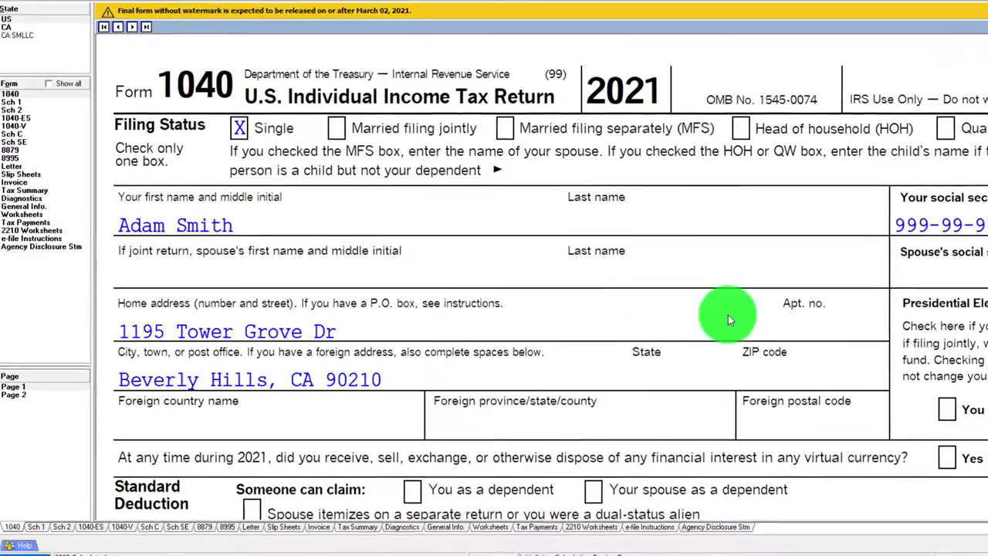
{"action": "scroll", "coordinate": [728, 315], "scroll_direction": "down", "scroll_amount": 10}
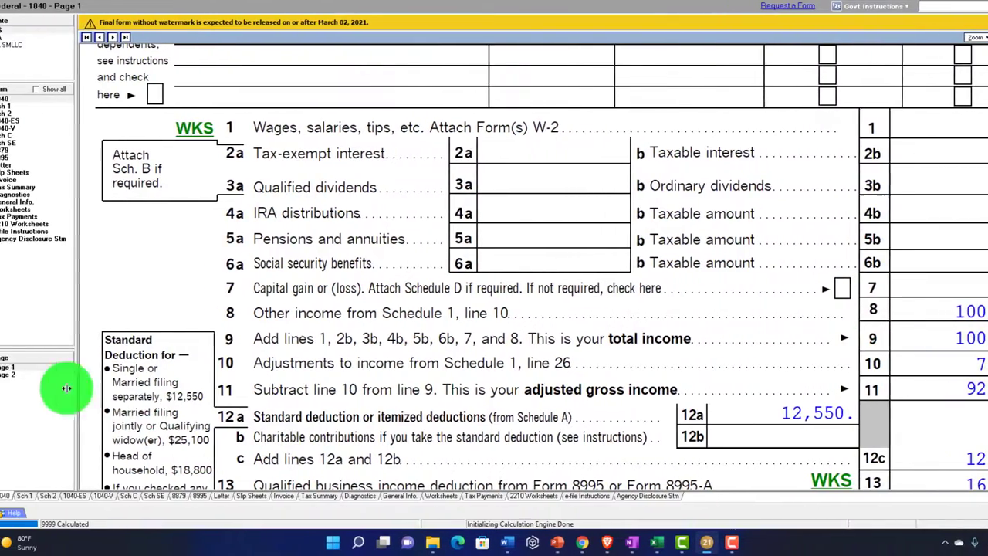
{"action": "left_click", "coordinate": [43, 377]}
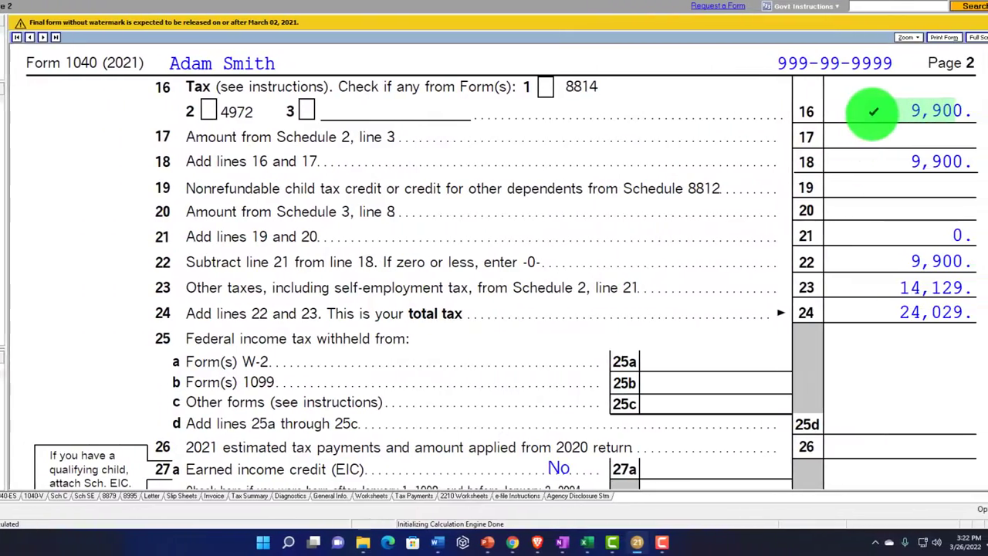
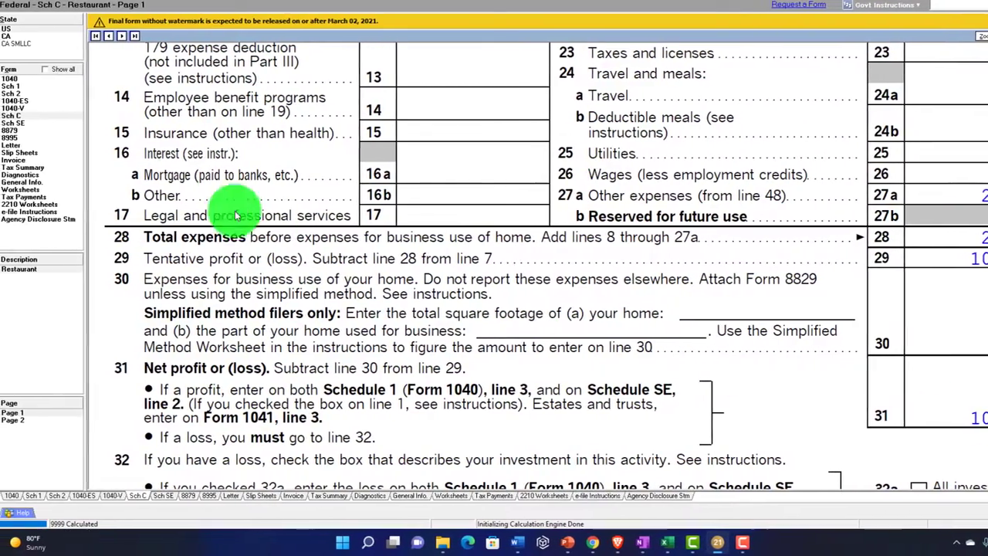
{"action": "left_click", "coordinate": [42, 123]}
{"action": "scroll", "coordinate": [369, 351], "scroll_direction": "down", "scroll_amount": 10}
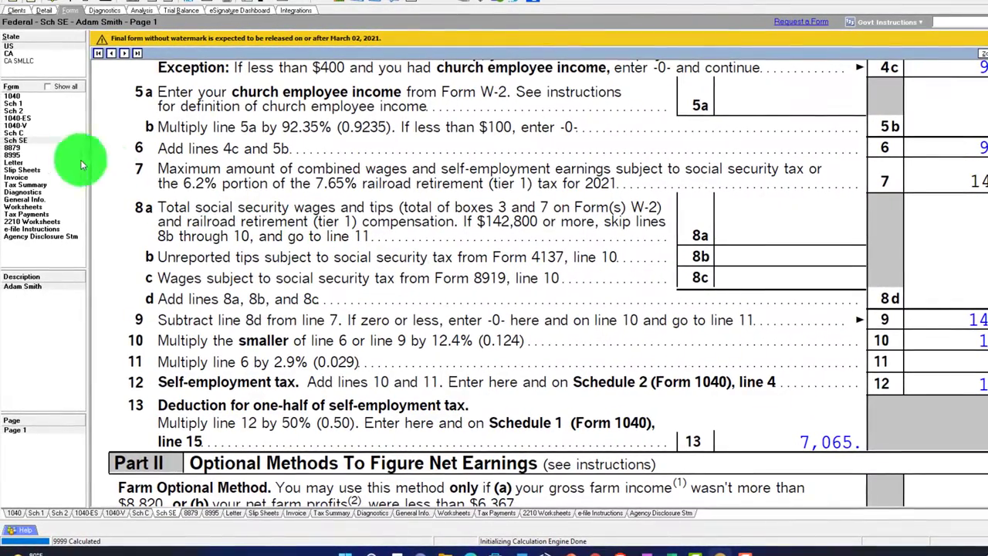
Jump from the wages field on line 26 of Schedule C to its source input in the business income details
{"action": "left_click", "coordinate": [16, 132]}
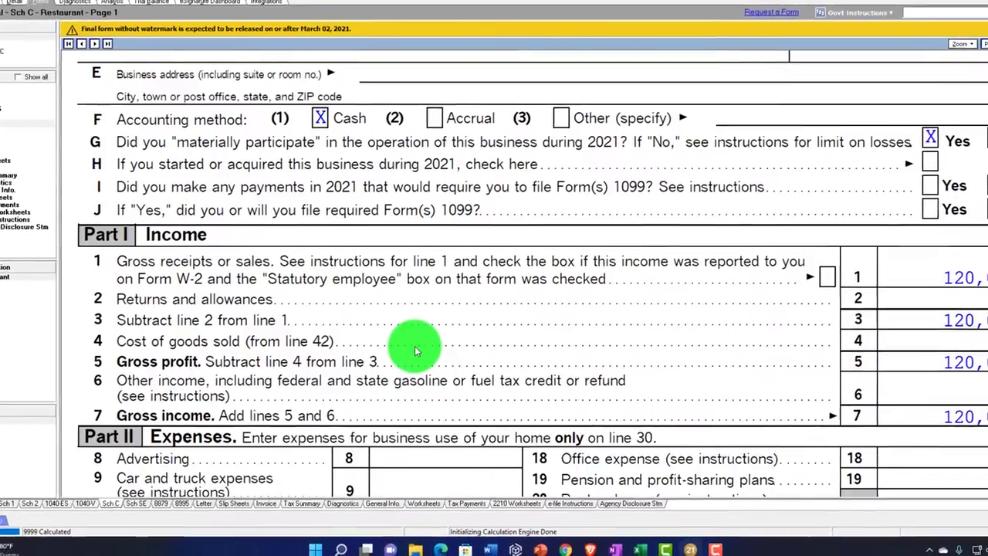
{"action": "scroll", "coordinate": [415, 352], "scroll_direction": "down", "scroll_amount": 10}
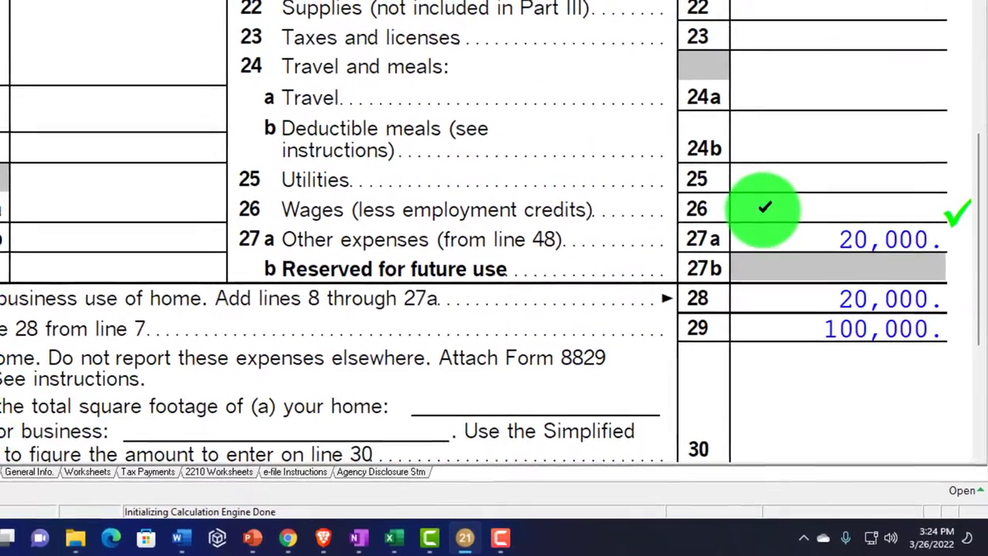
{"action": "scroll", "coordinate": [761, 202], "scroll_direction": "up", "scroll_amount": 2}
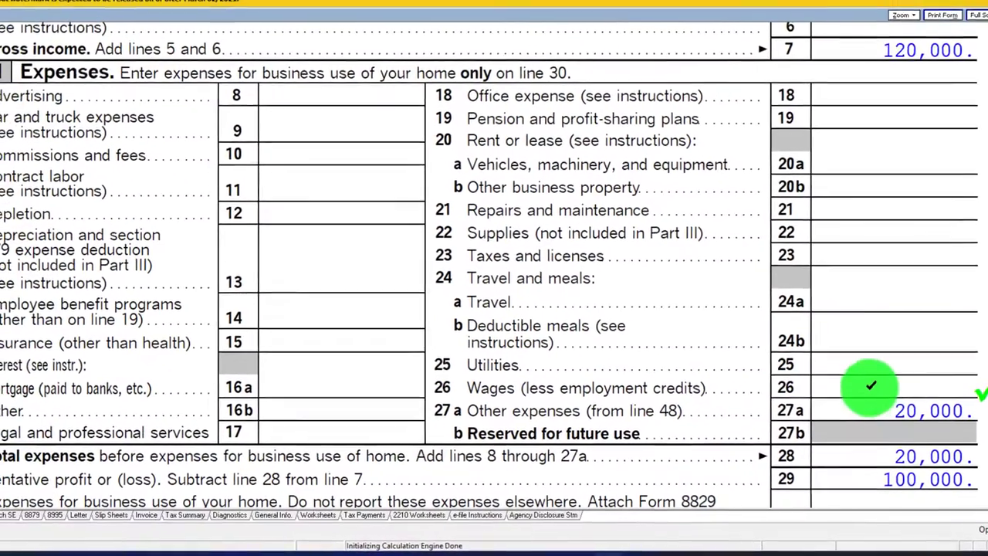
{"action": "right_click", "coordinate": [870, 379]}
{"action": "left_click", "coordinate": [889, 401]}
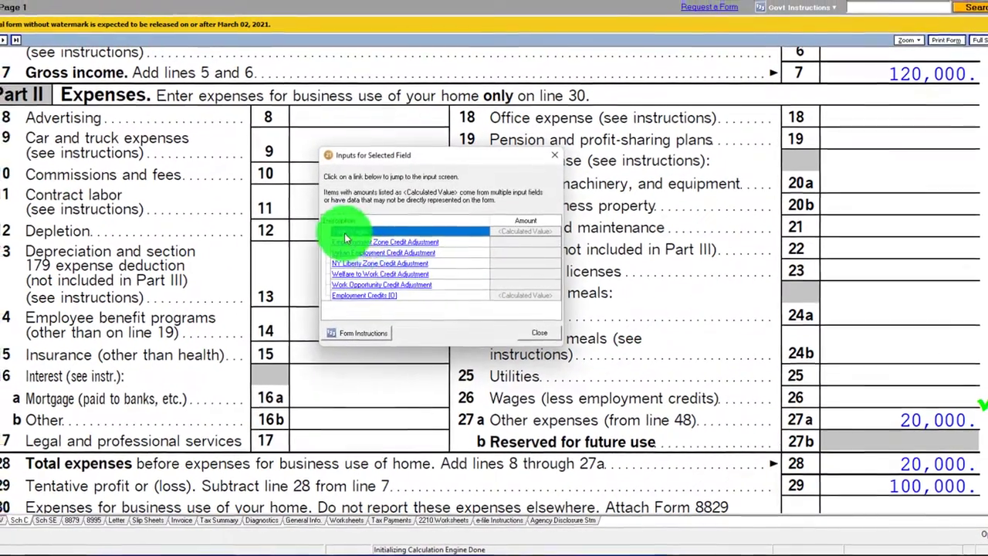
{"action": "left_click", "coordinate": [347, 229]}
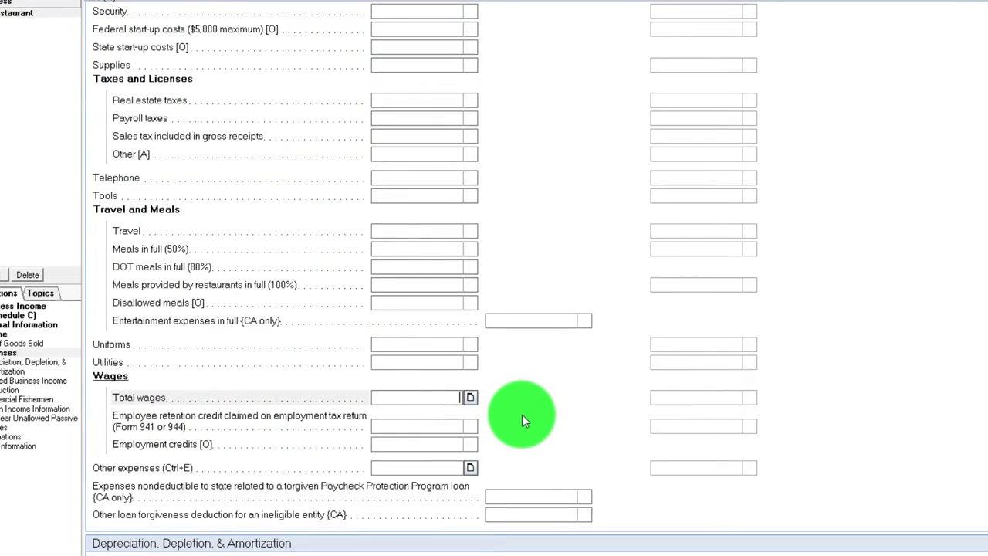
Set the restaurant's total wages to 10,000 in the Schedule C expenses
{"action": "type", "text": "1,000"}
{"action": "key", "text": "Tab"}
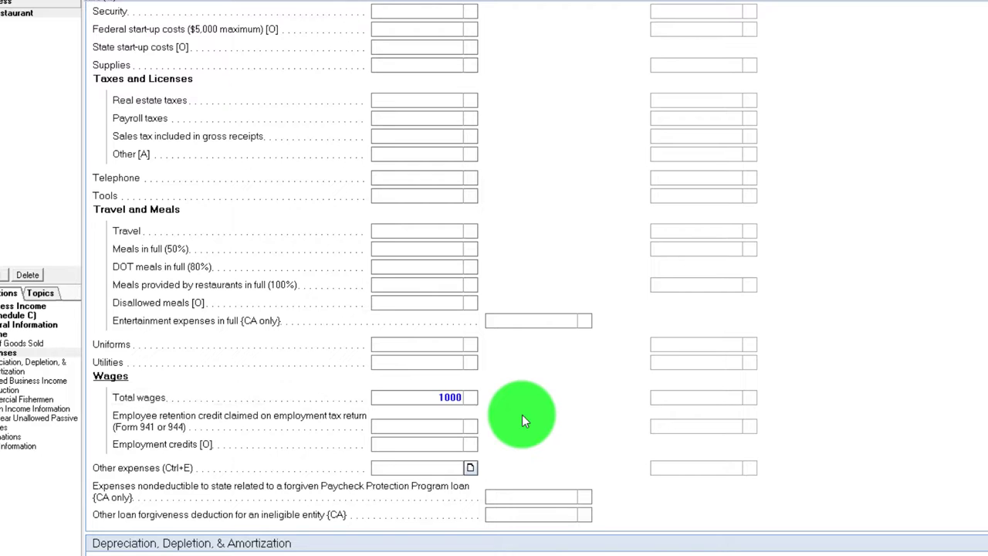
{"action": "left_click", "coordinate": [447, 395]}
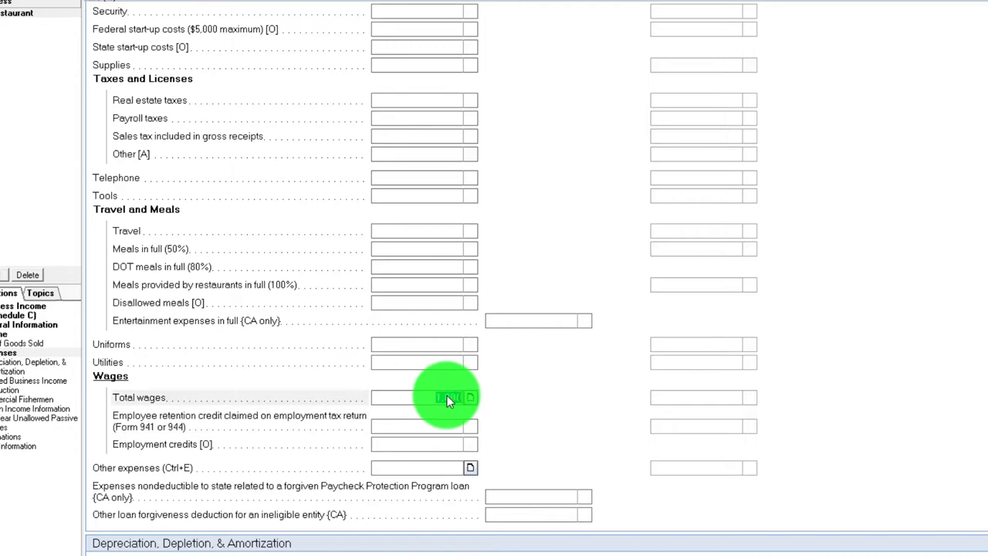
{"action": "type", "text": "10000"}
{"action": "key", "text": "Tab"}
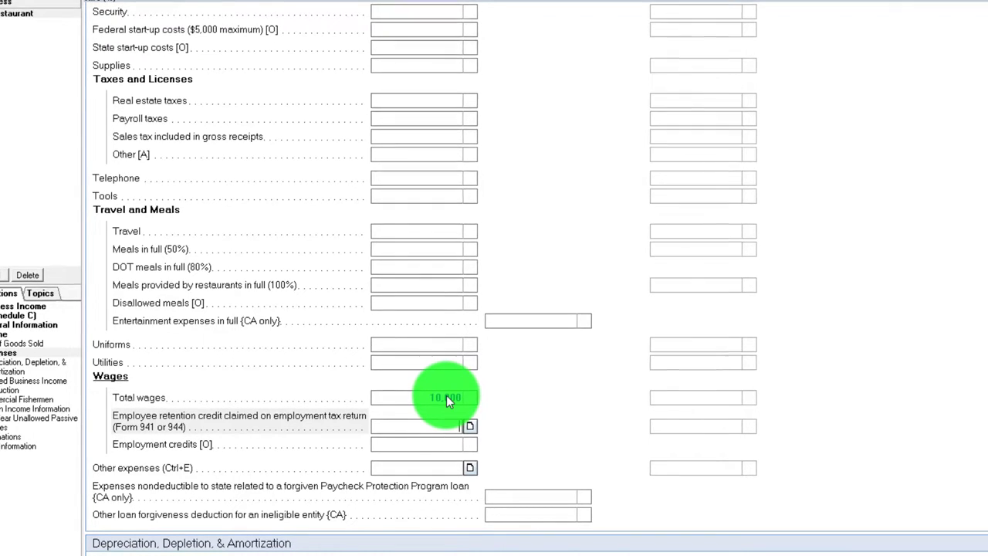
Open the supporting detail for the payroll taxes expense and start Calculator beside it
{"action": "left_click", "coordinate": [460, 125]}
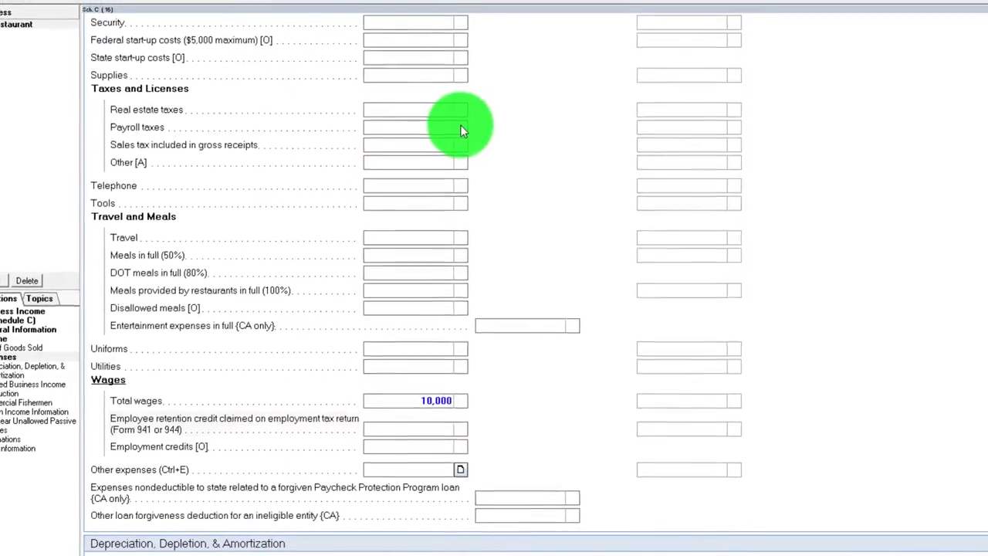
{"action": "left_click", "coordinate": [466, 122]}
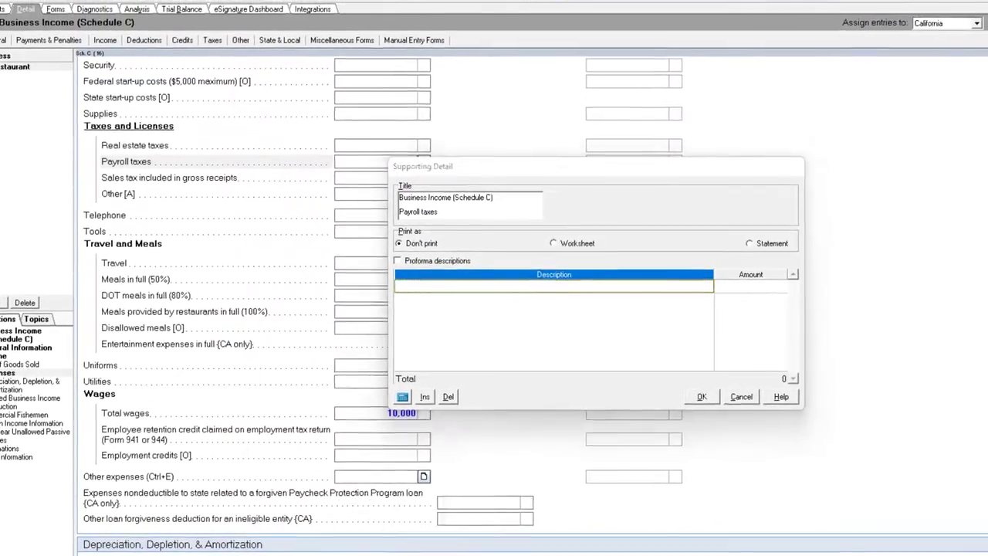
{"action": "key", "text": "super"}
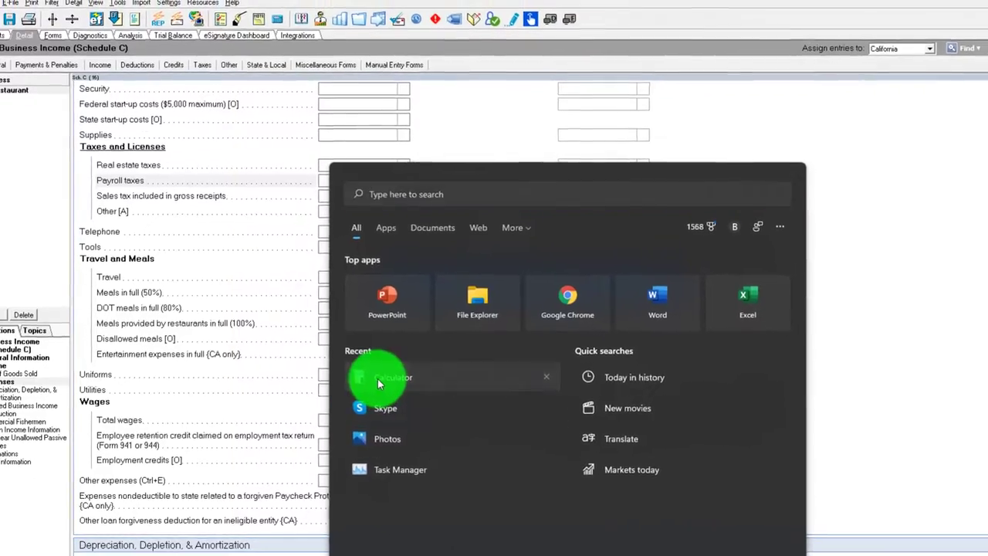
{"action": "left_click", "coordinate": [378, 377]}
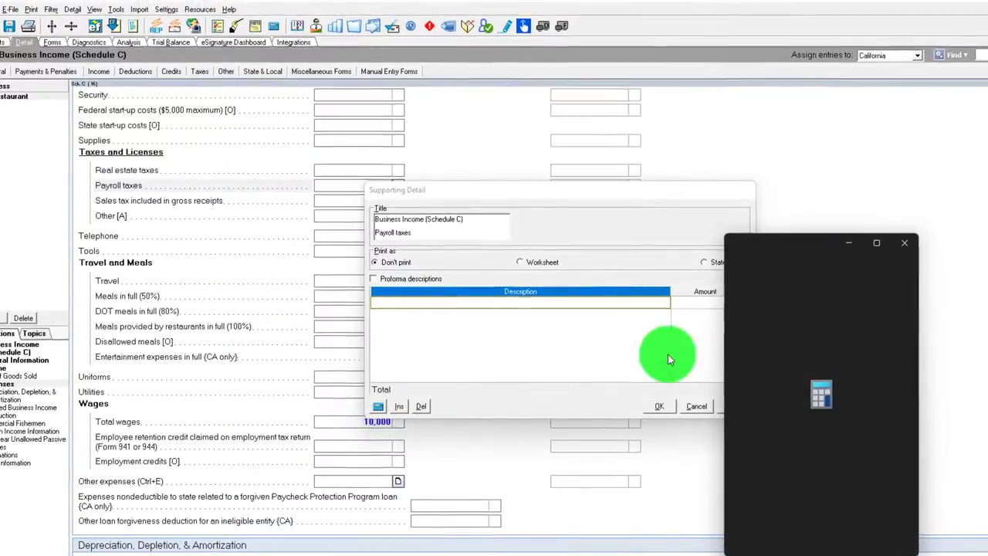
{"action": "left_click", "coordinate": [817, 273]}
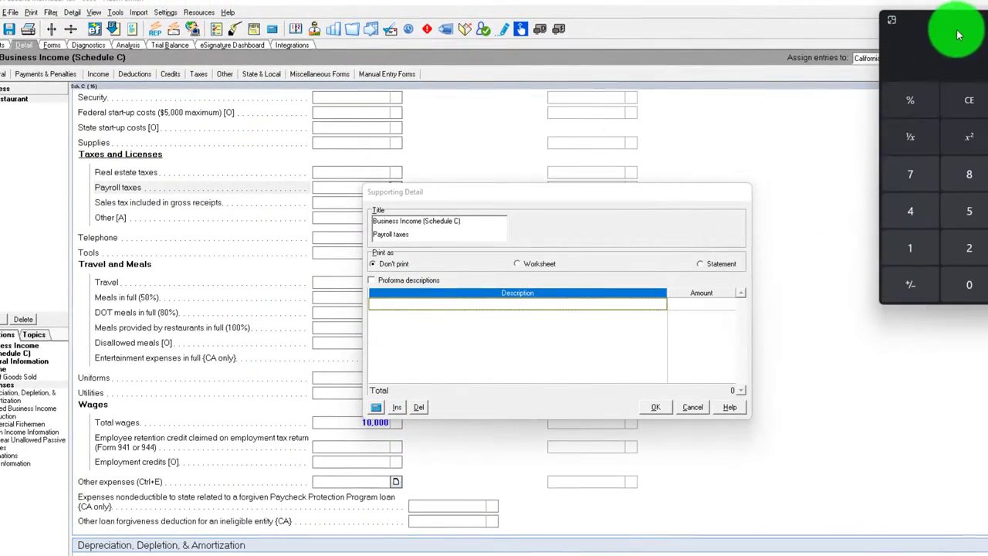
Calculate the employer's Social Security tax on 10,000 of wages and enter it as an SS line of 620 in the payroll taxes detail
{"action": "left_click", "coordinate": [519, 305]}
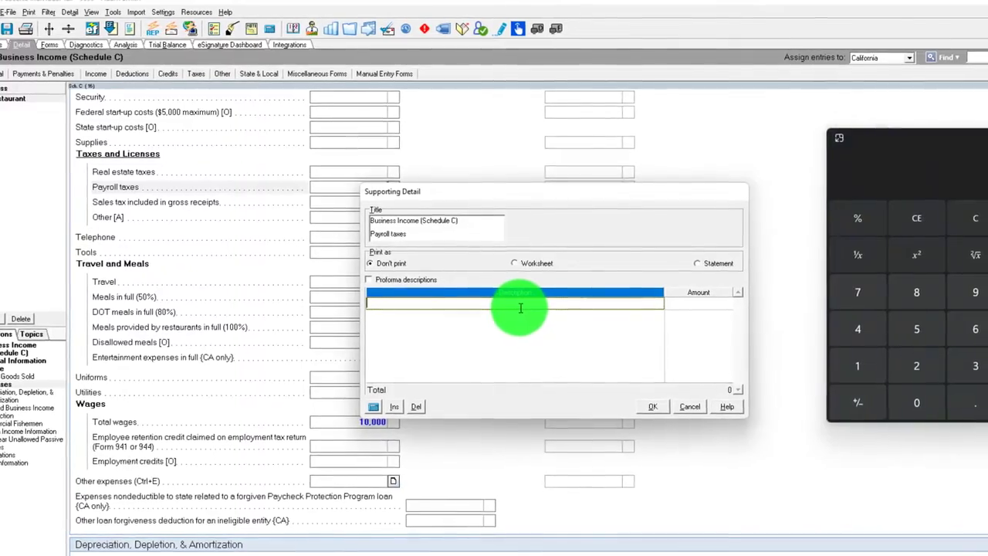
{"action": "type", "text": "SS"}
{"action": "key", "text": "Tab"}
{"action": "left_click", "coordinate": [953, 216]}
{"action": "type", "text": "1000"}
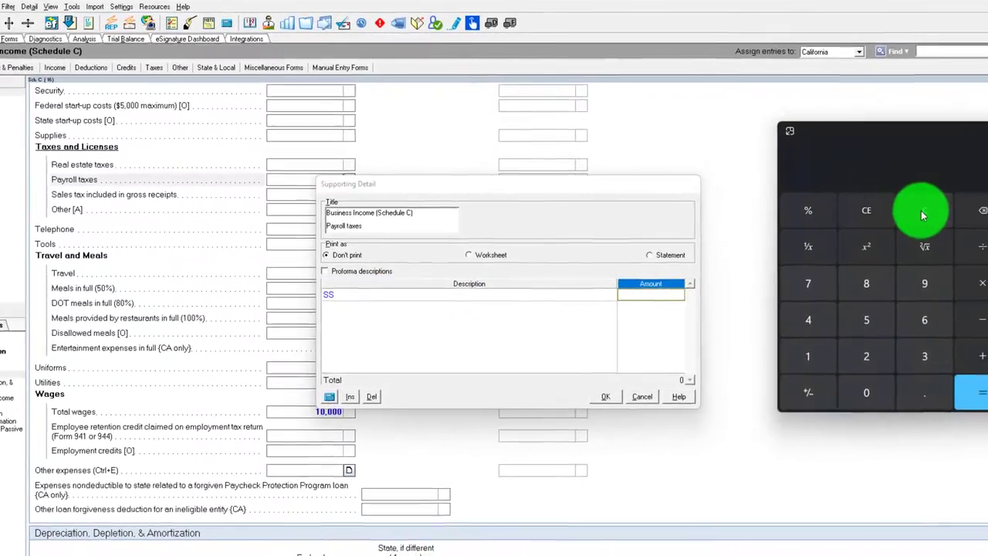
{"action": "type", "text": "0"}
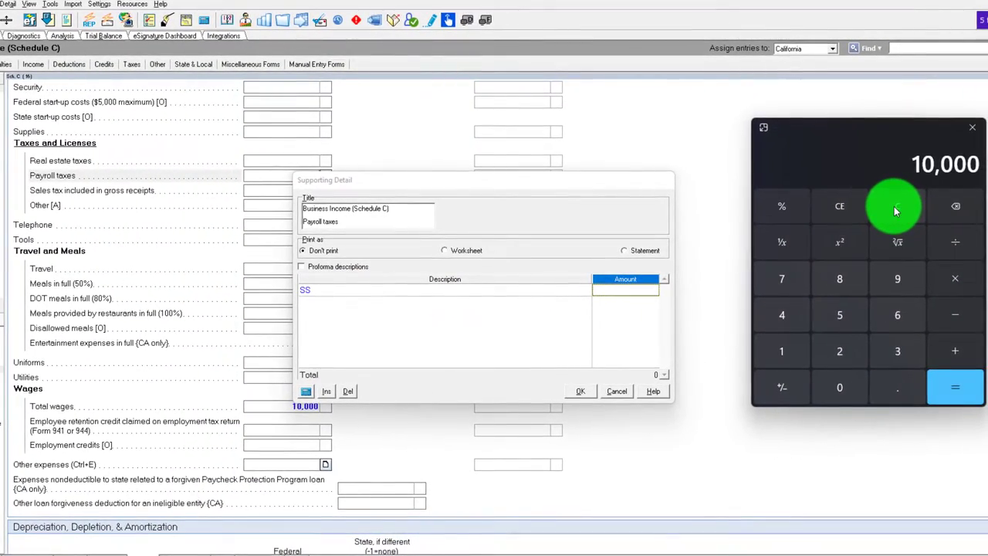
{"action": "type", "text": "62"}
{"action": "key", "text": "Return"}
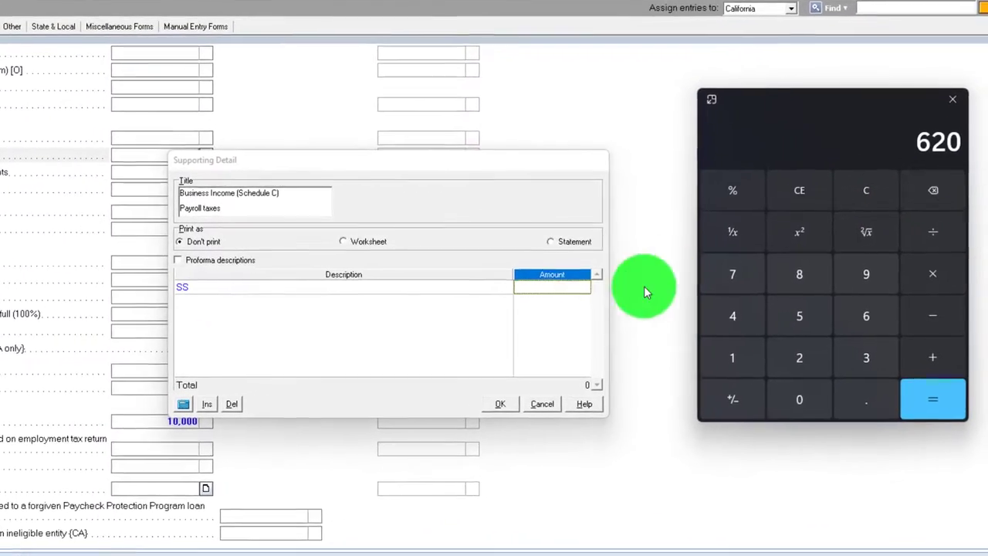
{"action": "left_click", "coordinate": [566, 287]}
{"action": "type", "text": "62"}
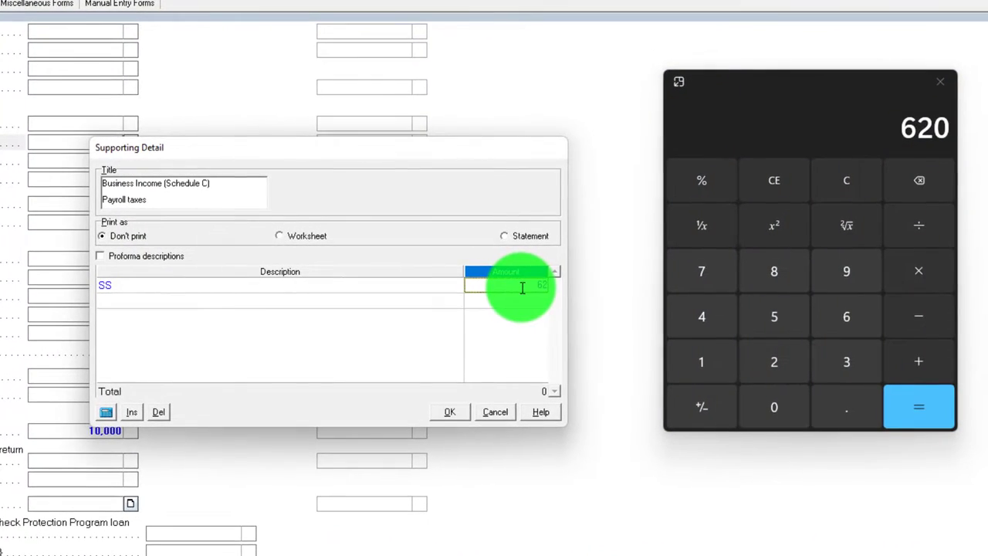
{"action": "type", "text": "0"}
{"action": "key", "text": "Return"}
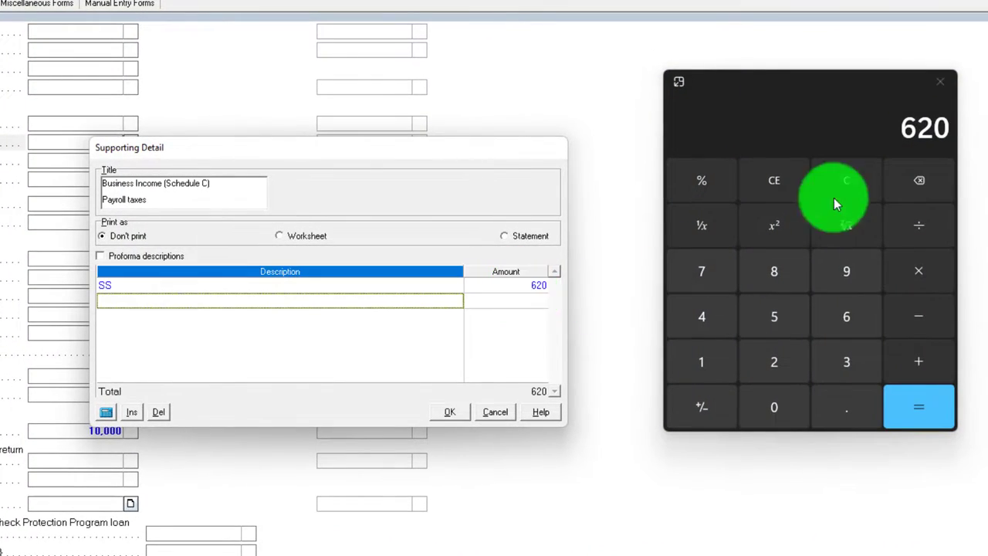
Calculate Medicare tax as 10,000 times 0.0145, enter it as a Med line of 145, and save the payroll taxes supporting detail
{"action": "left_click", "coordinate": [862, 180]}
{"action": "left_click", "coordinate": [250, 297]}
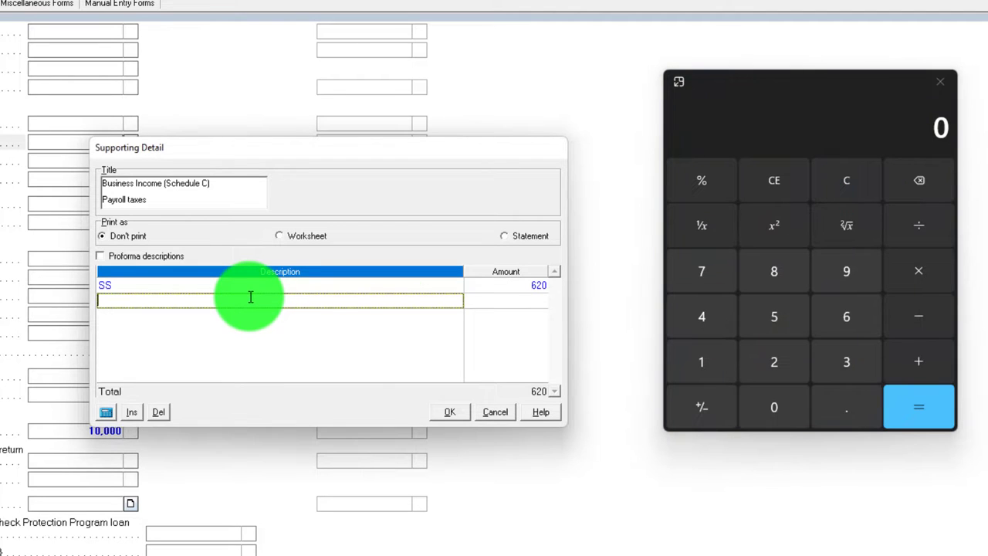
{"action": "type", "text": "Med"}
{"action": "key", "text": "Tab"}
{"action": "left_click", "coordinate": [828, 167]}
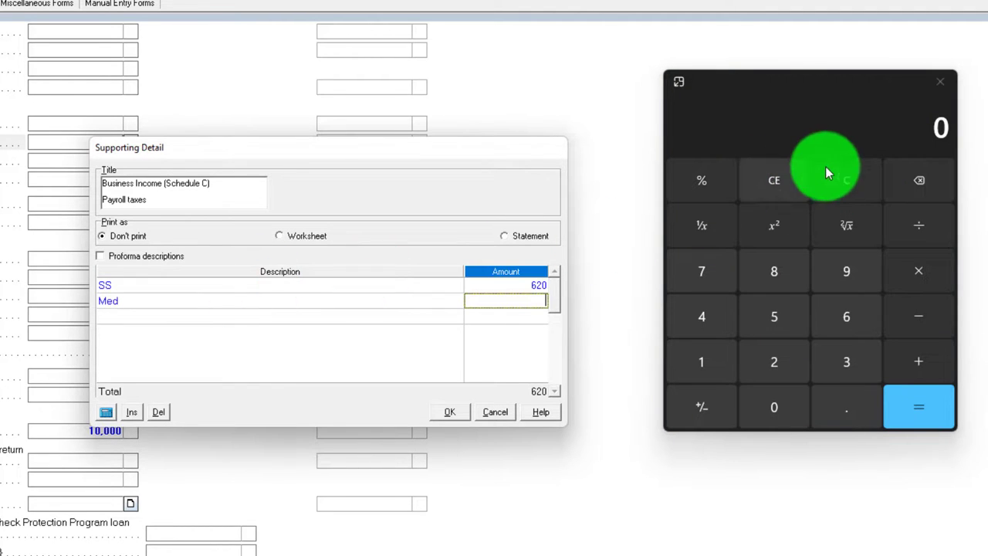
{"action": "type", "text": "100"}
{"action": "type", "text": "000"}
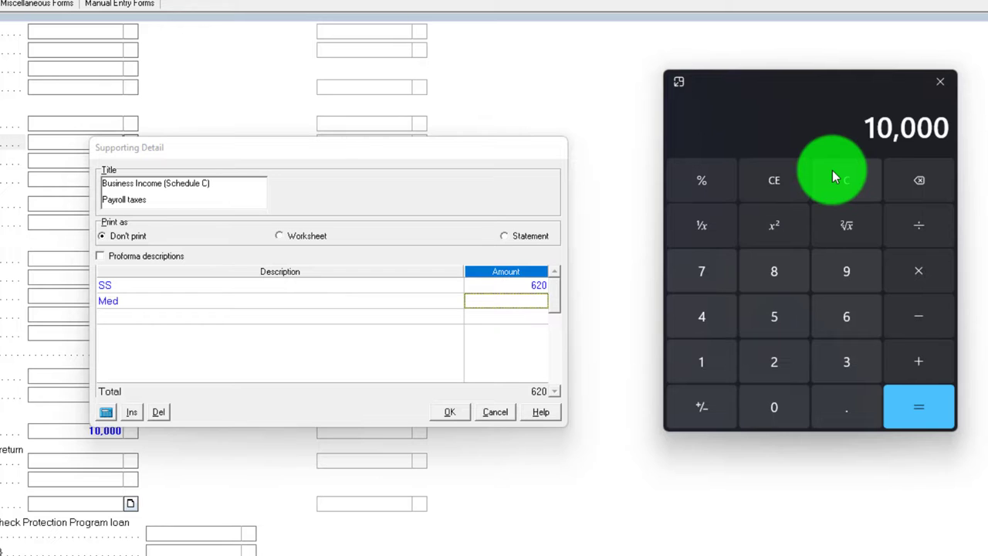
{"action": "type", "text": "*0.0145"}
{"action": "key", "text": "Return"}
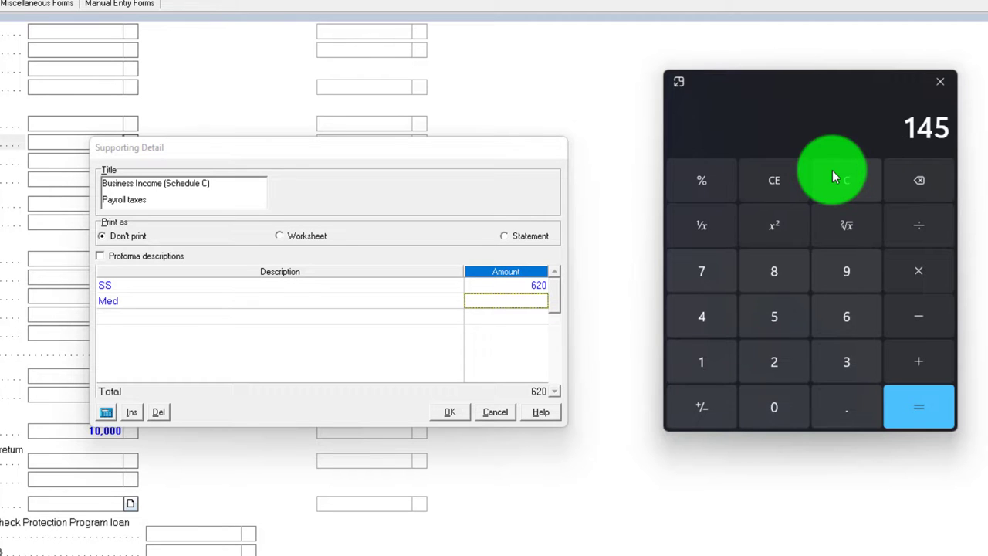
{"action": "left_click", "coordinate": [533, 304]}
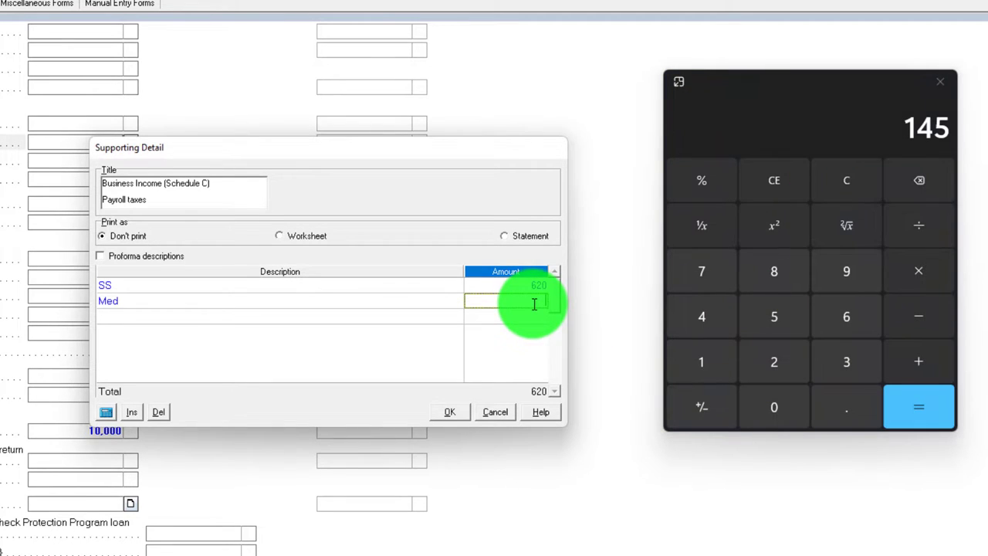
{"action": "key", "text": "Return"}
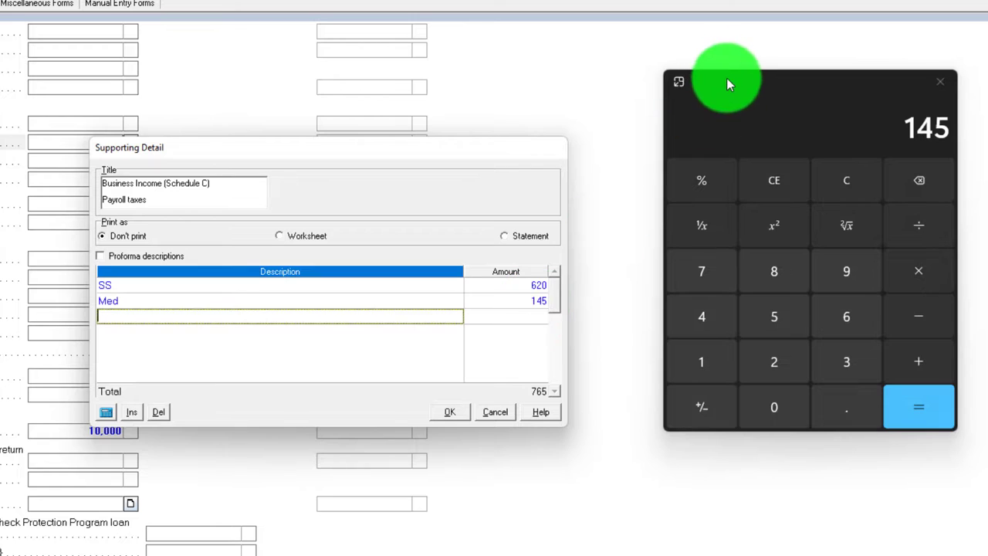
{"action": "key", "text": "alt+F4"}
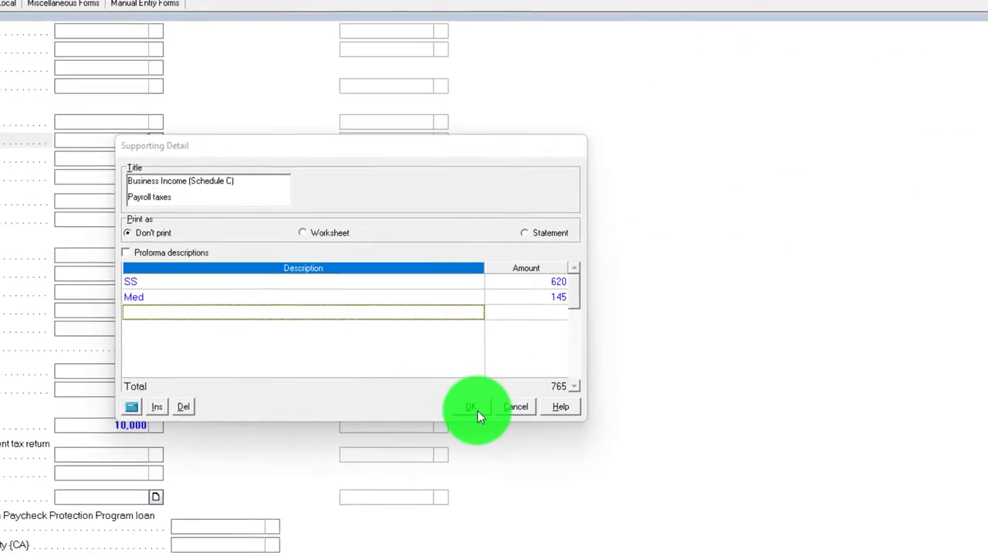
{"action": "left_click", "coordinate": [593, 379]}
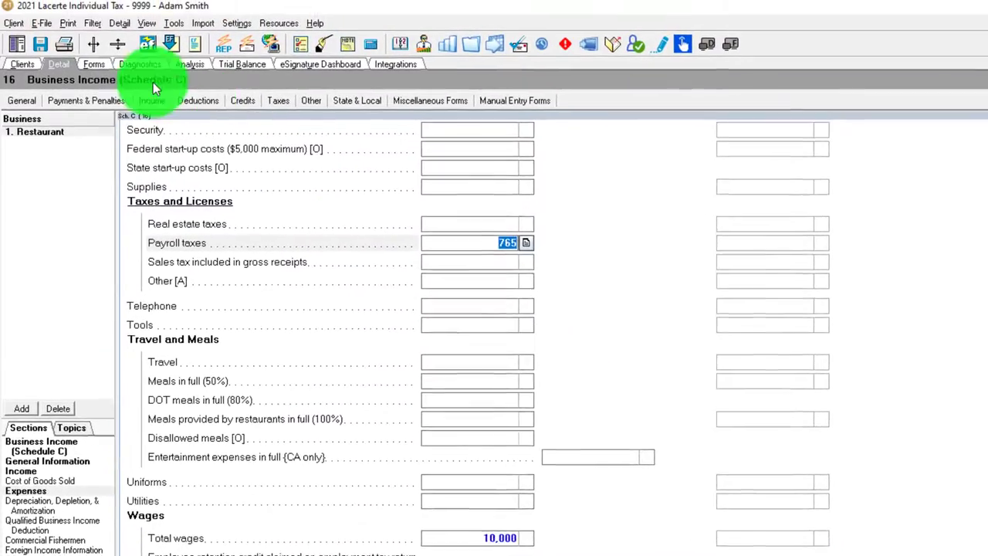
Return to the tax forms and review the self-employment tax on Schedule SE and the income and total tax lines of Form 1040
{"action": "left_click", "coordinate": [94, 64]}
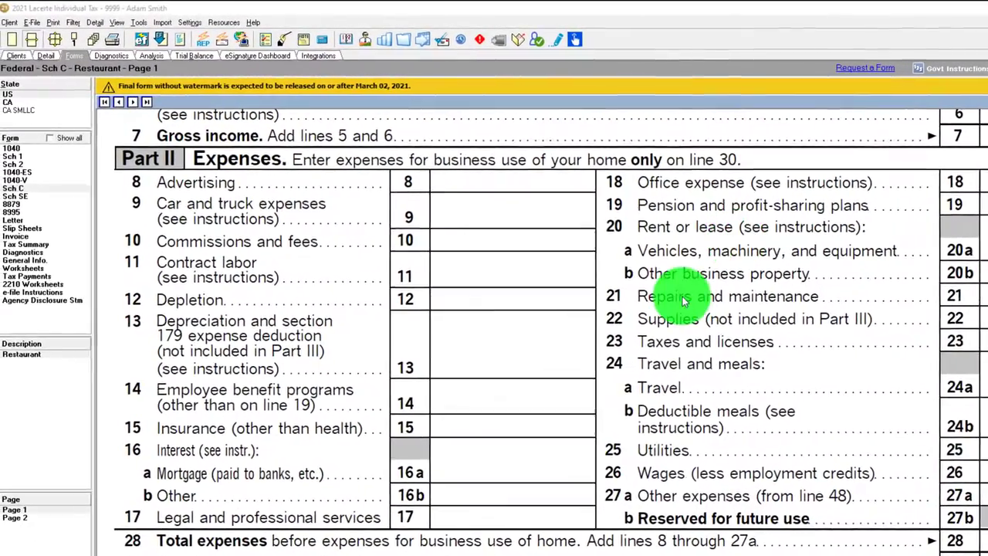
{"action": "left_click", "coordinate": [22, 197]}
{"action": "scroll", "coordinate": [606, 419], "scroll_direction": "down", "scroll_amount": 10}
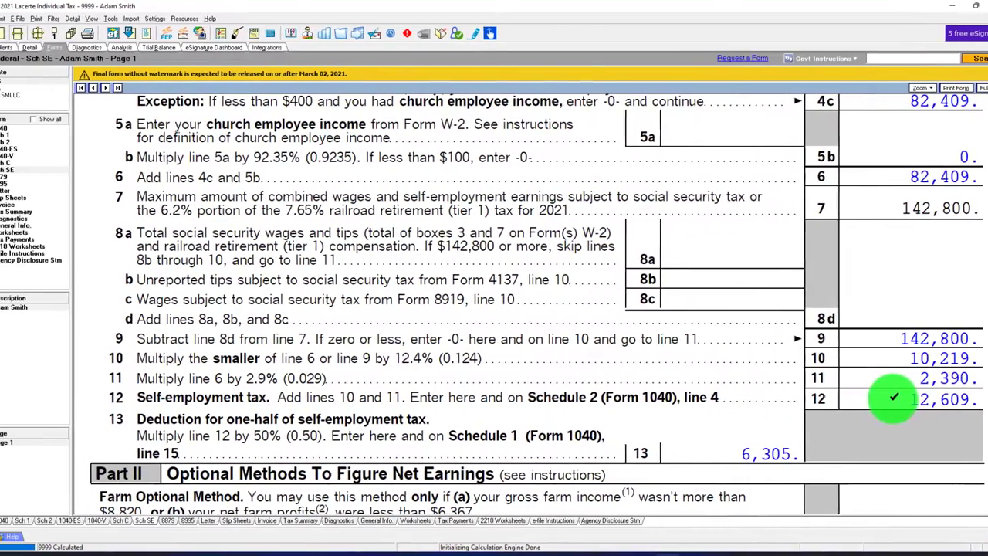
{"action": "left_click", "coordinate": [13, 130]}
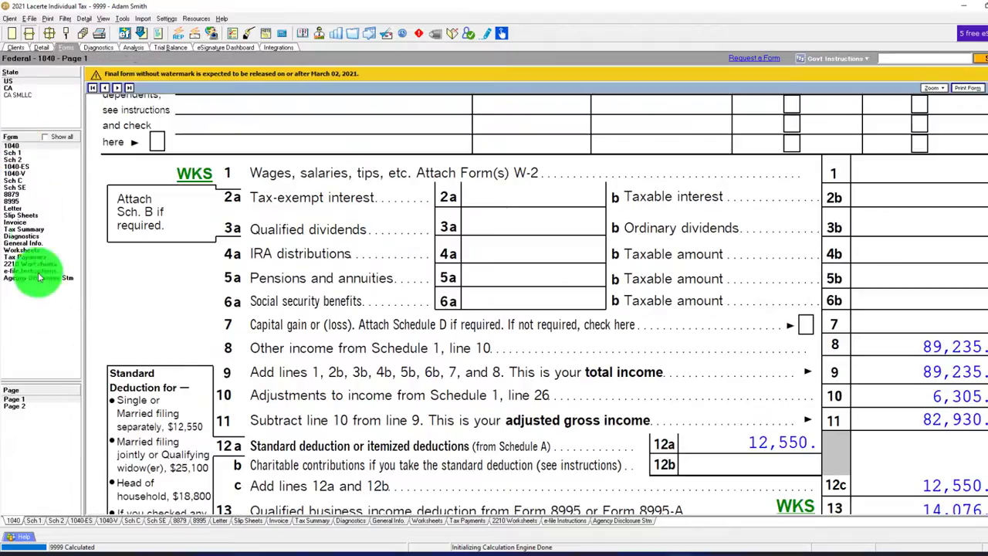
{"action": "scroll", "coordinate": [31, 409], "scroll_direction": "down", "scroll_amount": 5}
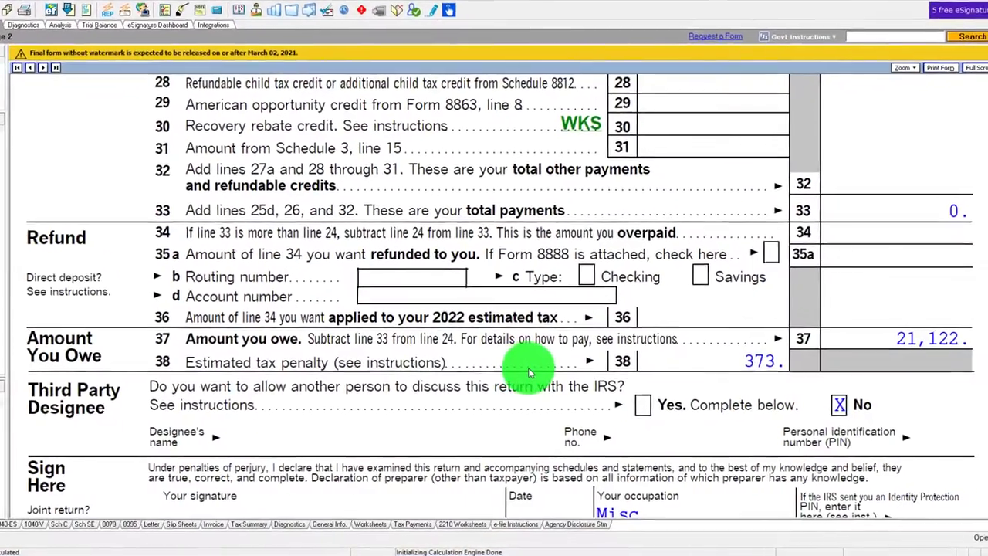
{"action": "scroll", "coordinate": [541, 340], "scroll_direction": "up", "scroll_amount": 5}
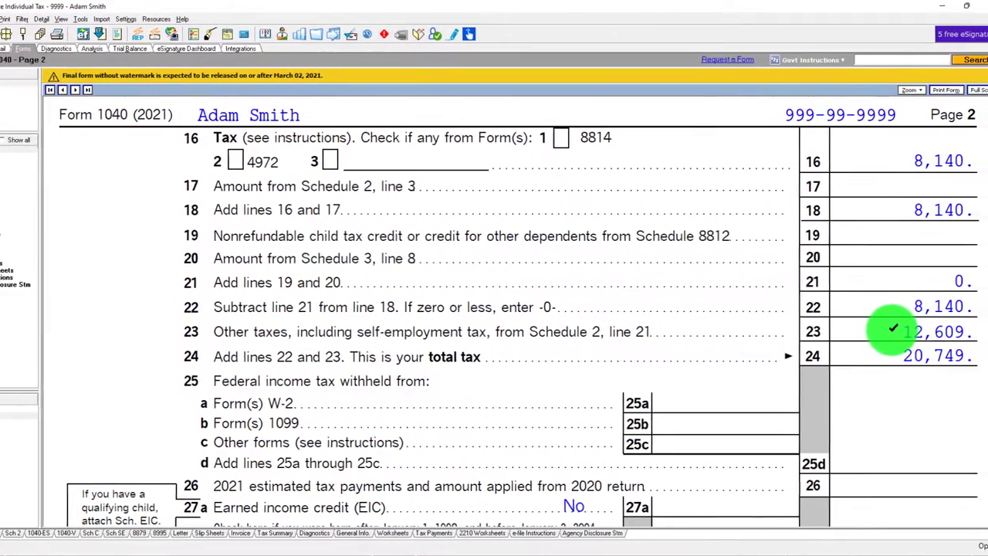
Check the taxes and licenses, wages and net profit lines of Schedule C against the self-employment tax calculation on Schedule SE
{"action": "left_click", "coordinate": [576, 399]}
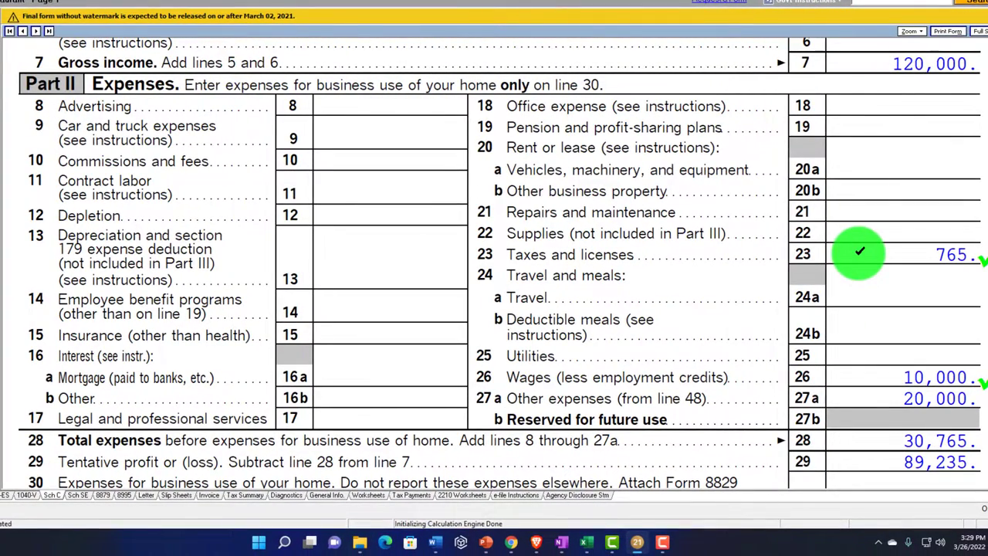
{"action": "scroll", "coordinate": [864, 253], "scroll_direction": "down", "scroll_amount": 5}
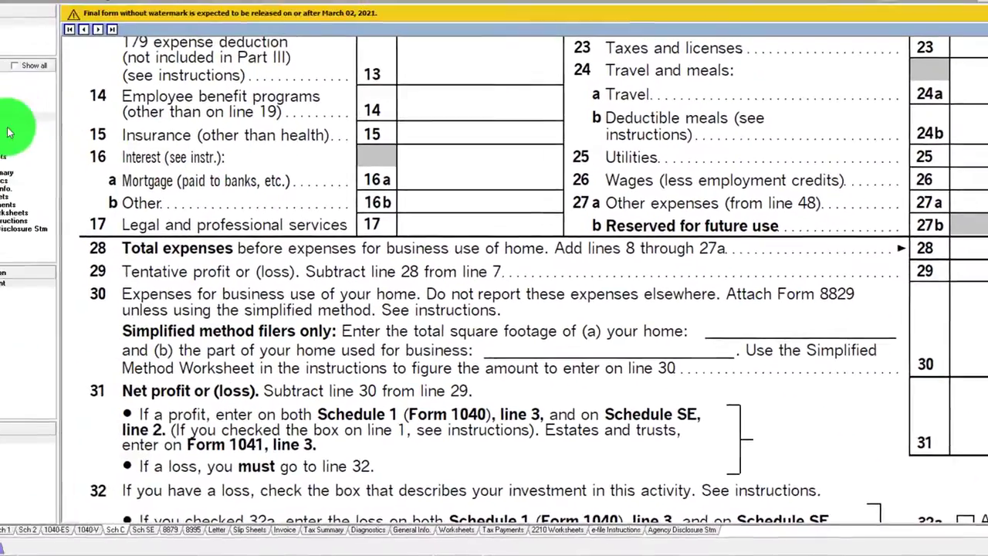
{"action": "left_click", "coordinate": [7, 132]}
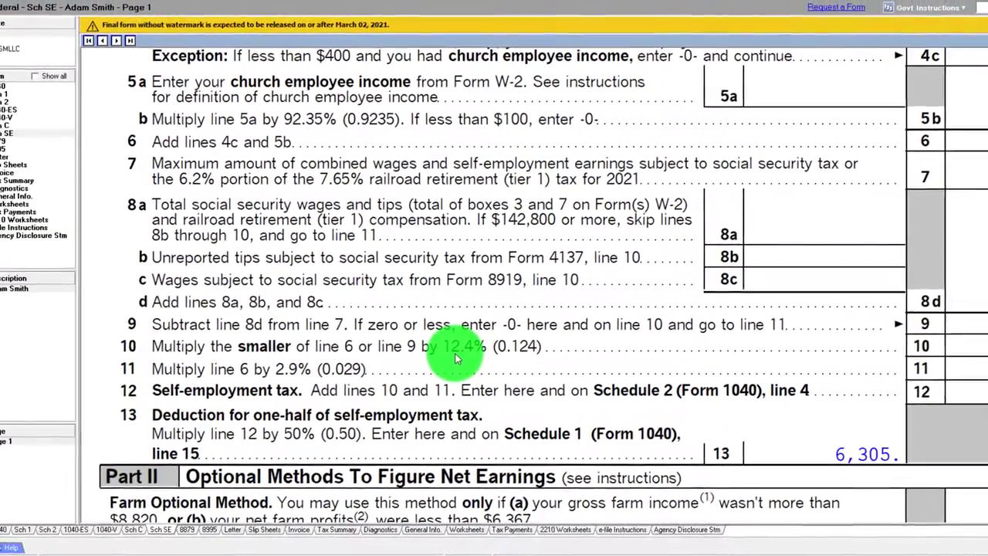
{"action": "left_click", "coordinate": [2, 125]}
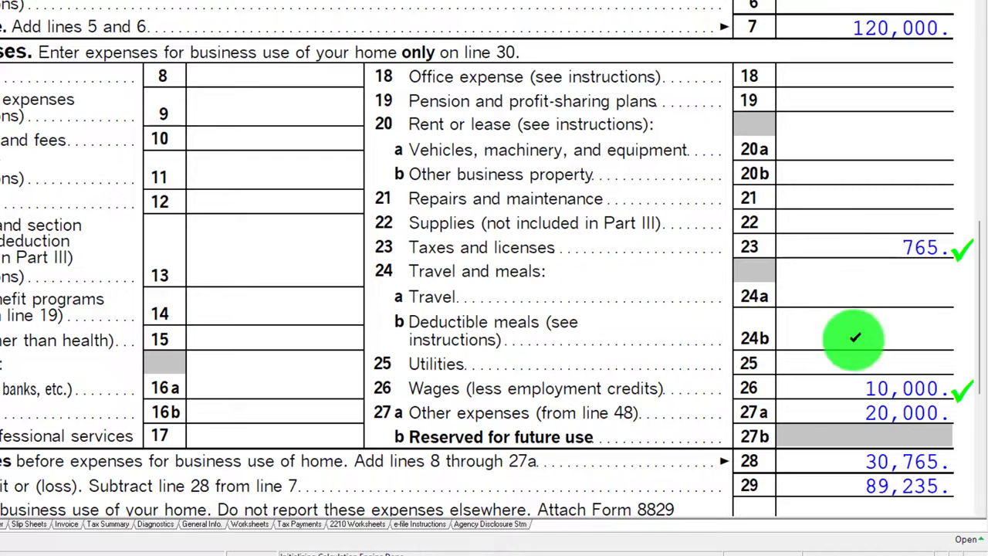
{"action": "scroll", "coordinate": [817, 474], "scroll_direction": "down", "scroll_amount": 2}
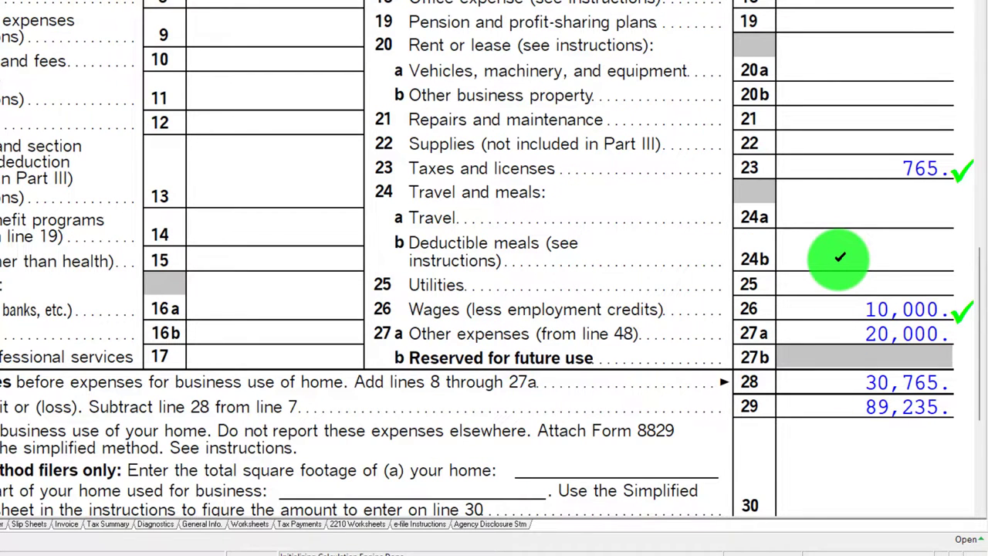
{"action": "scroll", "coordinate": [840, 258], "scroll_direction": "down", "scroll_amount": 2}
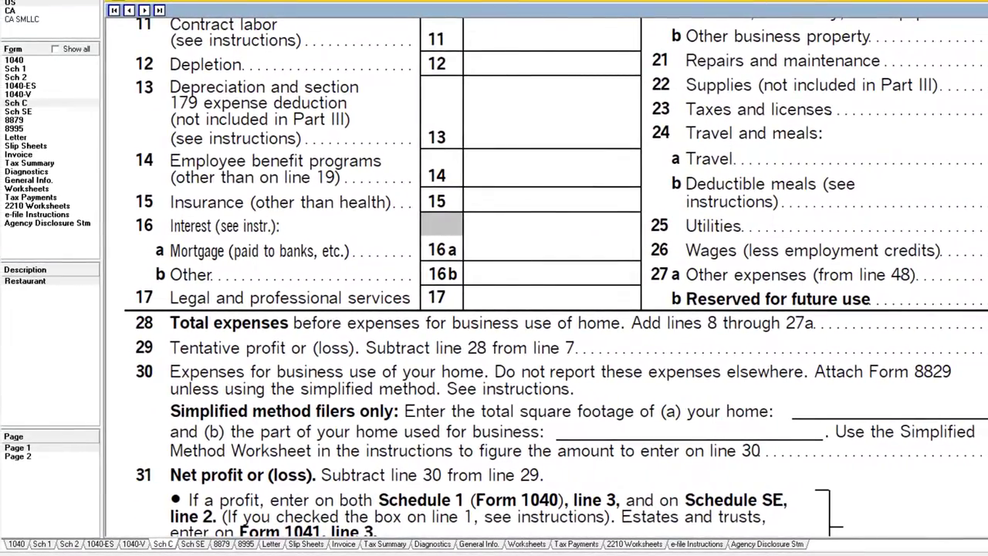
Examine the deductible part of self-employment tax on Schedule 1 line 15 and the adjustments and taxable income lines of Form 1040 page 1
{"action": "left_click", "coordinate": [25, 68]}
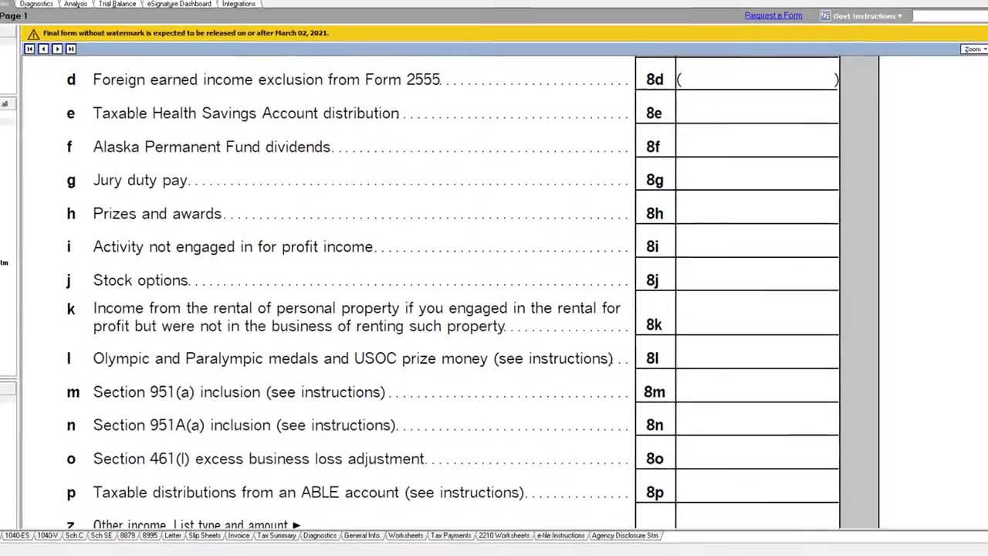
{"action": "scroll", "coordinate": [494, 294], "scroll_direction": "down", "scroll_amount": 10}
{"action": "scroll", "coordinate": [298, 390], "scroll_direction": "down", "scroll_amount": 5}
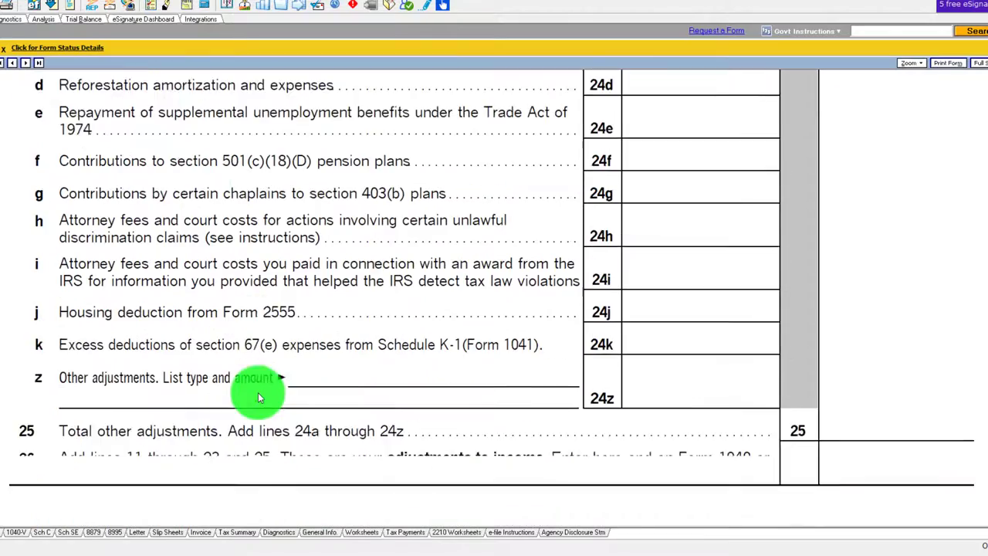
{"action": "scroll", "coordinate": [258, 395], "scroll_direction": "up", "scroll_amount": 10}
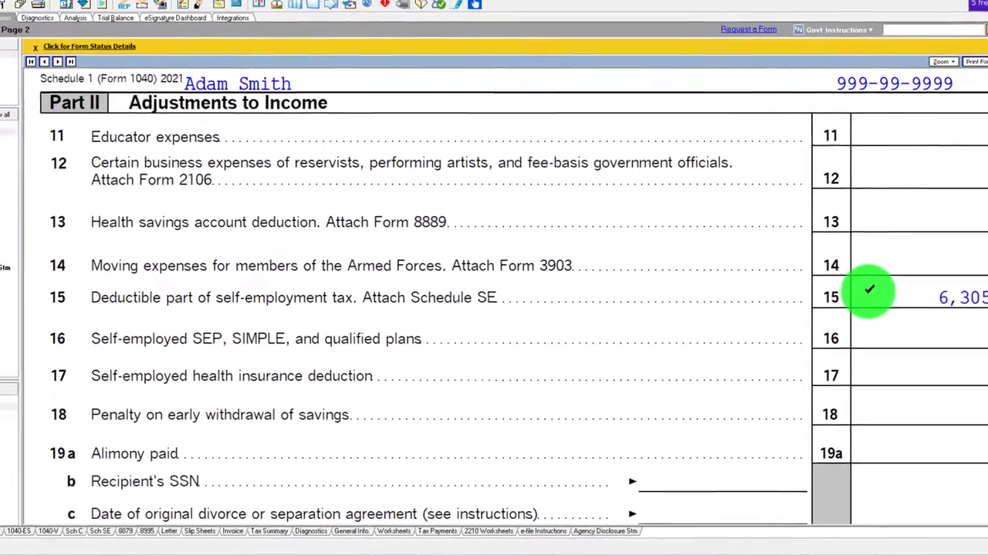
{"action": "left_click", "coordinate": [31, 132]}
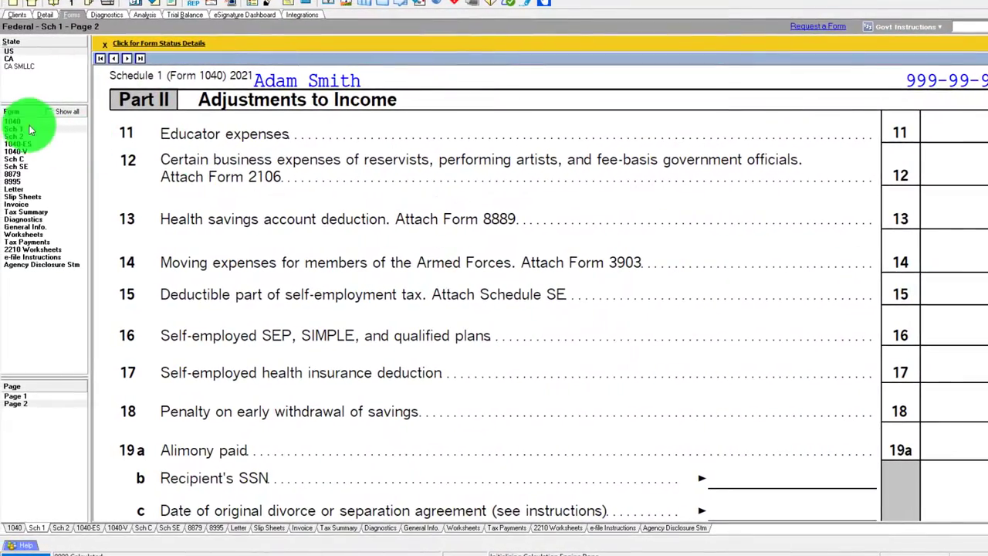
{"action": "left_click", "coordinate": [17, 121]}
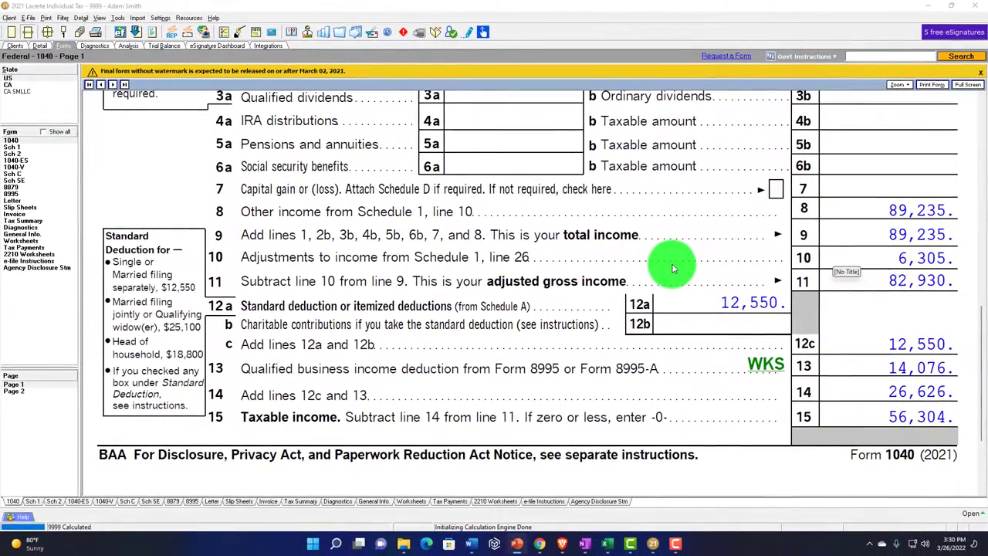
Add a home office for Schedule C on the Business Use of Home screen: 500 of 1,200 sq. ft. and 10,000 of indirect real estate taxes
{"action": "left_click", "coordinate": [14, 177]}
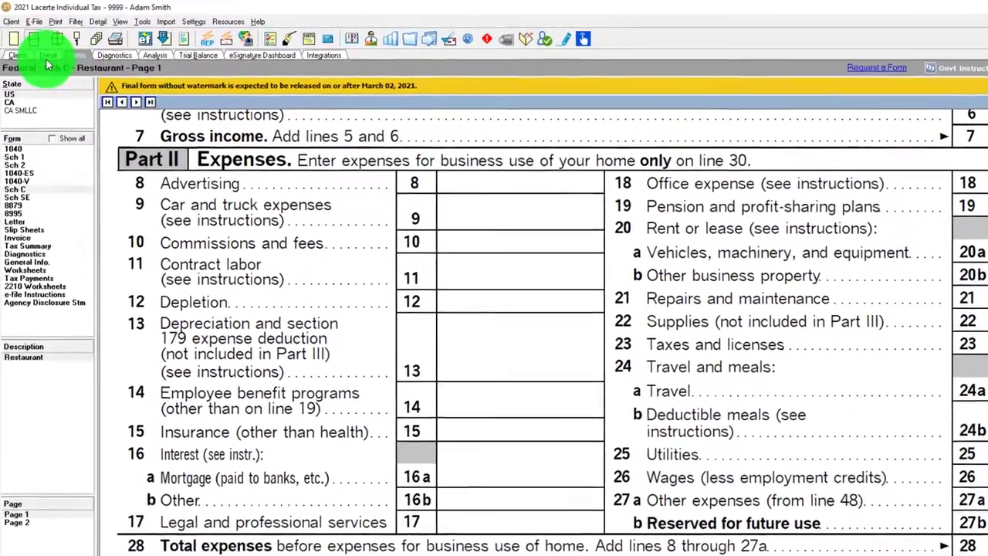
{"action": "left_click", "coordinate": [43, 50]}
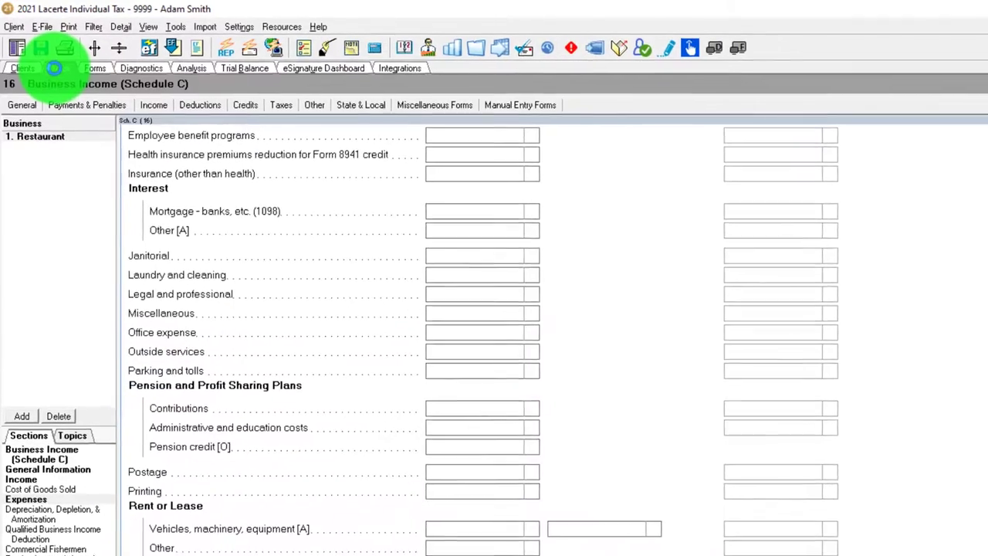
{"action": "left_click", "coordinate": [186, 108]}
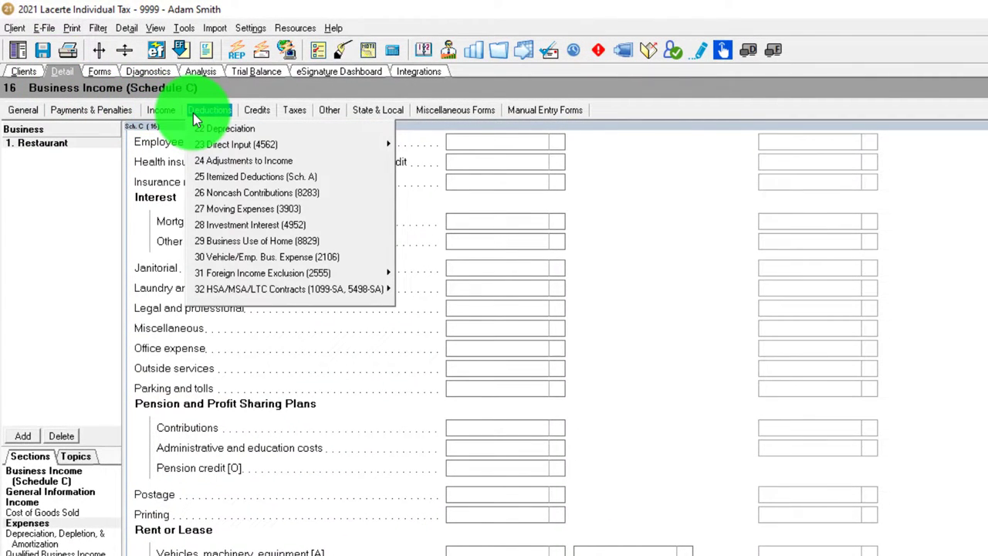
{"action": "left_click", "coordinate": [250, 241]}
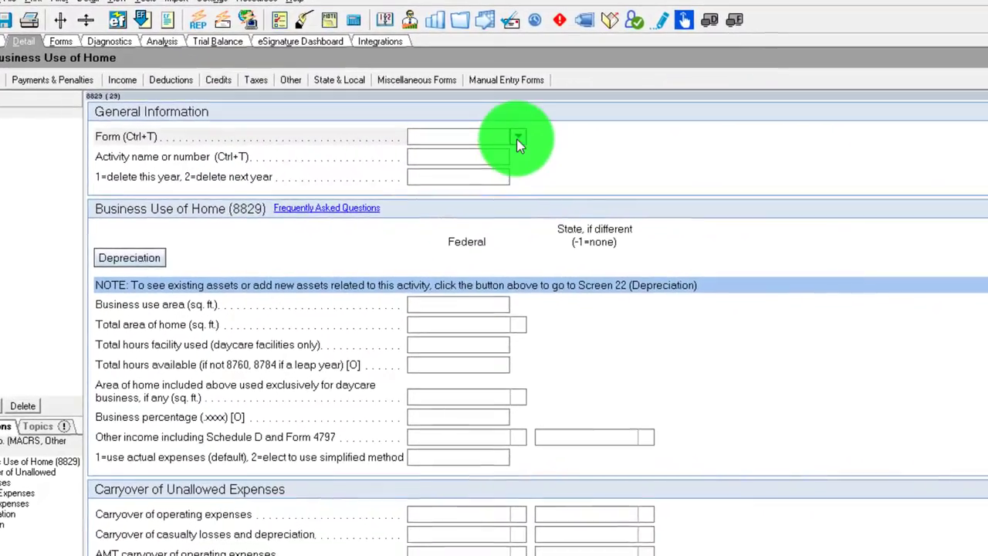
{"action": "left_click", "coordinate": [540, 155]}
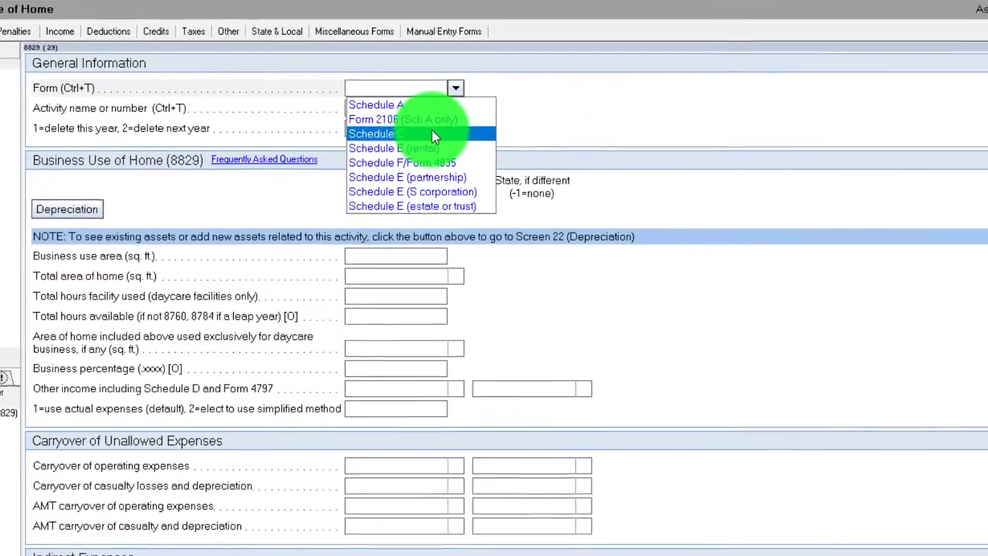
{"action": "left_click", "coordinate": [456, 158]}
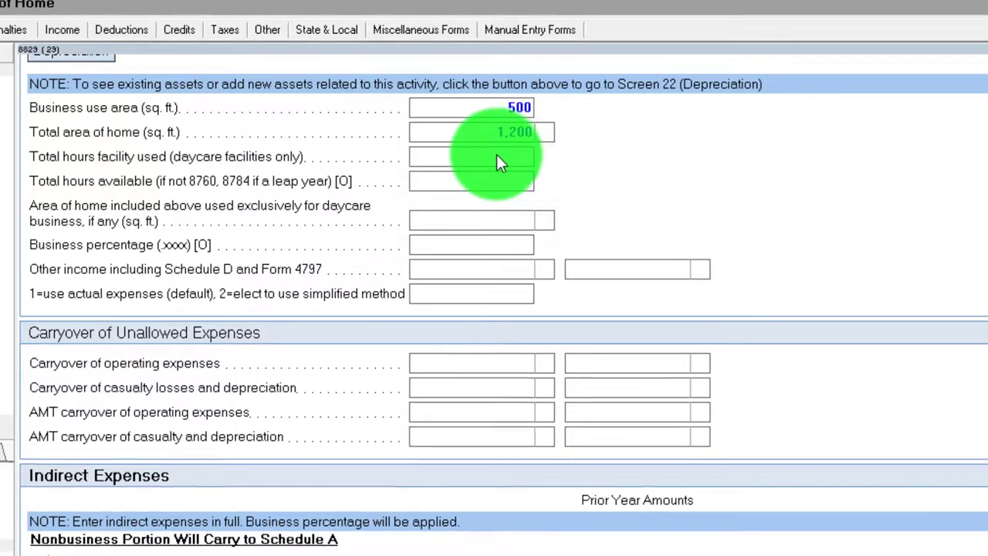
{"action": "left_click", "coordinate": [475, 108]}
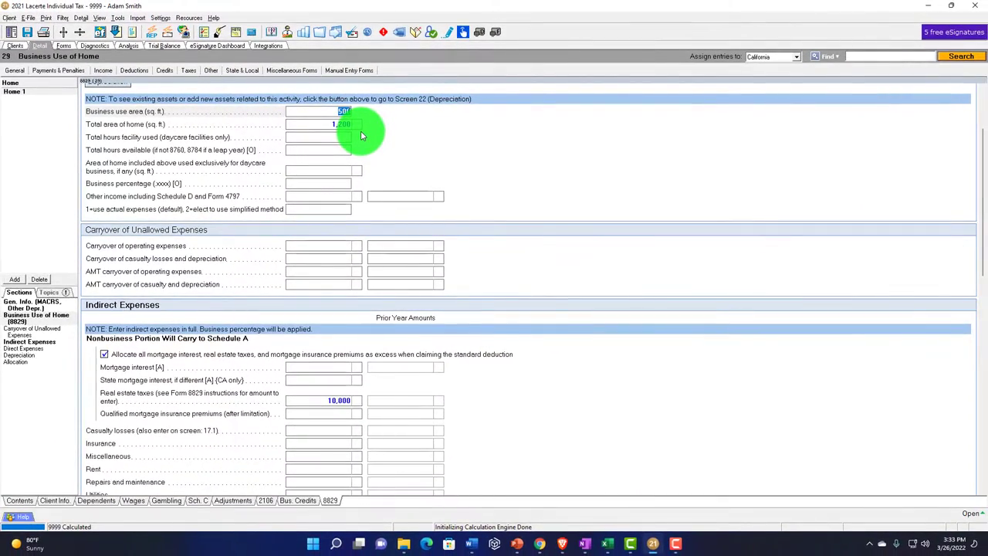
Work out the home's business-use percentage in Calculator by dividing 500 by 1,200, and close the calculator
{"action": "left_click", "coordinate": [336, 545]}
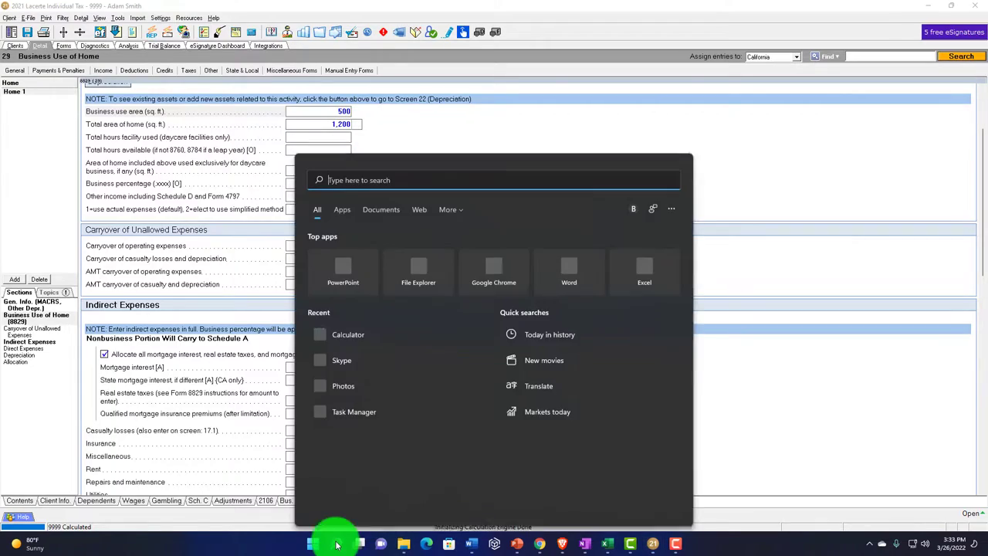
{"action": "left_click", "coordinate": [344, 334]}
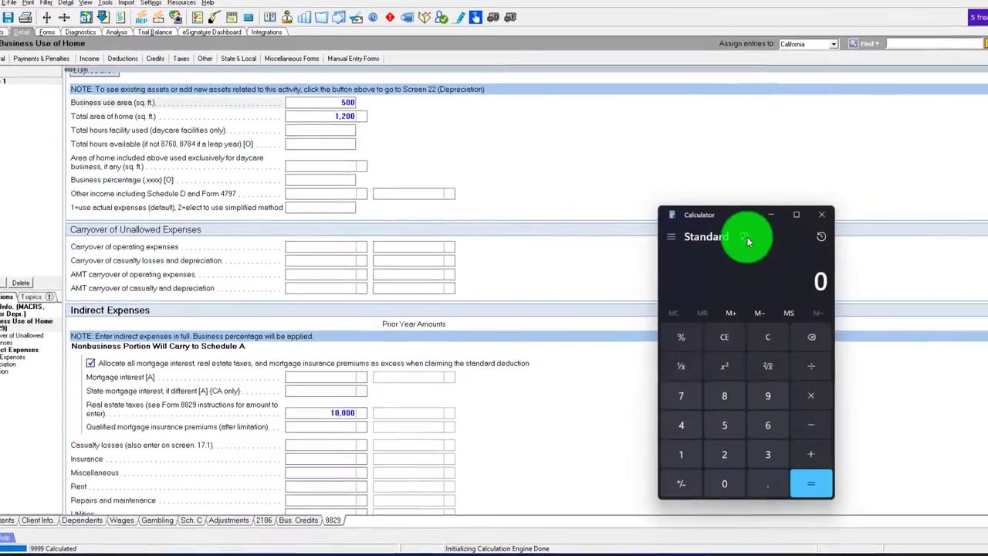
{"action": "left_click", "coordinate": [745, 239]}
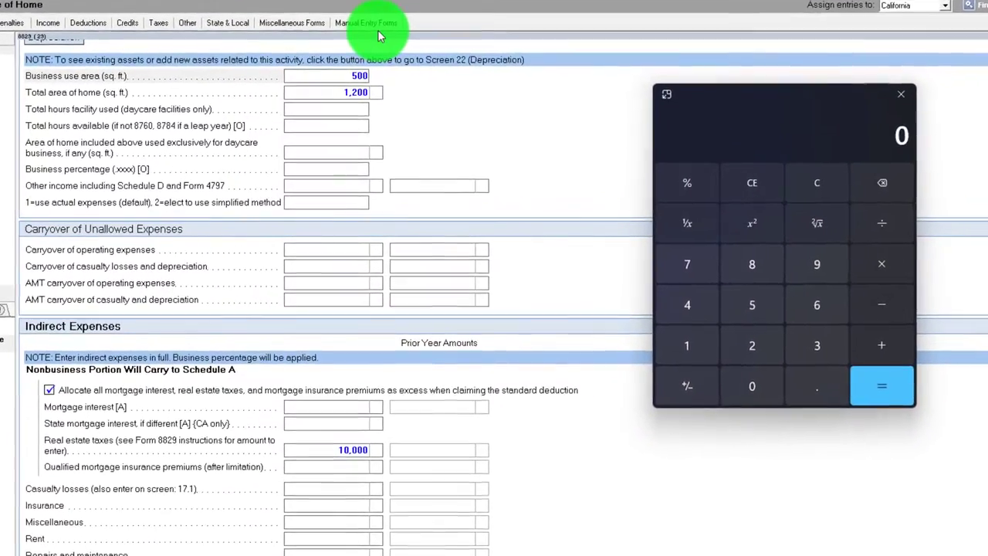
{"action": "type", "text": "500"}
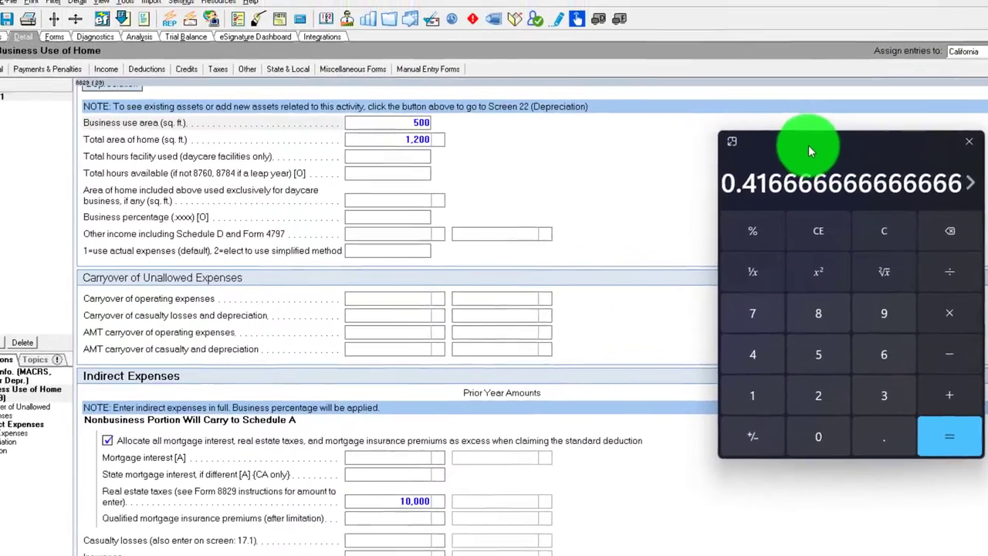
{"action": "left_click", "coordinate": [916, 99]}
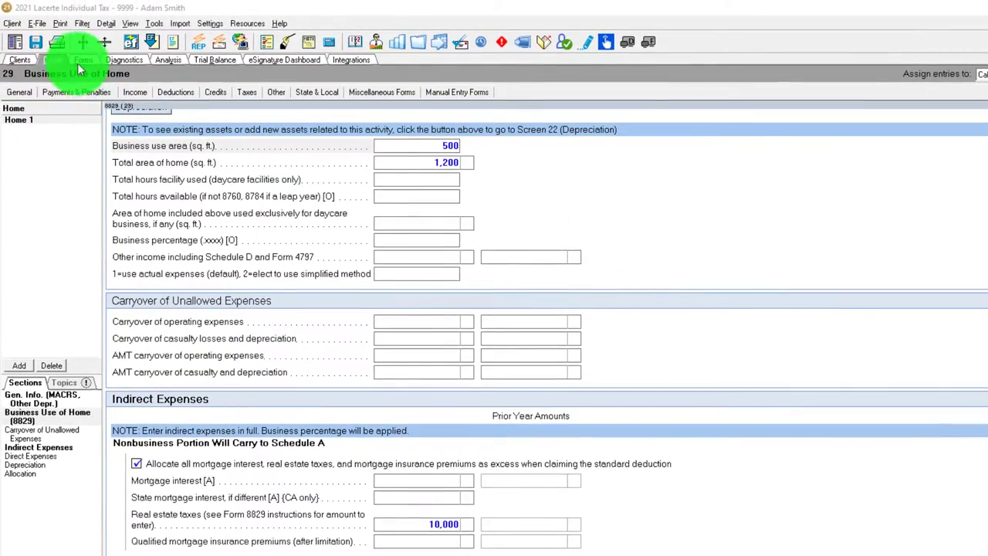
Review the home office expense on Schedule C line 30 and trace the business percentage and excess real estate taxes through Form 8829
{"action": "left_click", "coordinate": [69, 49]}
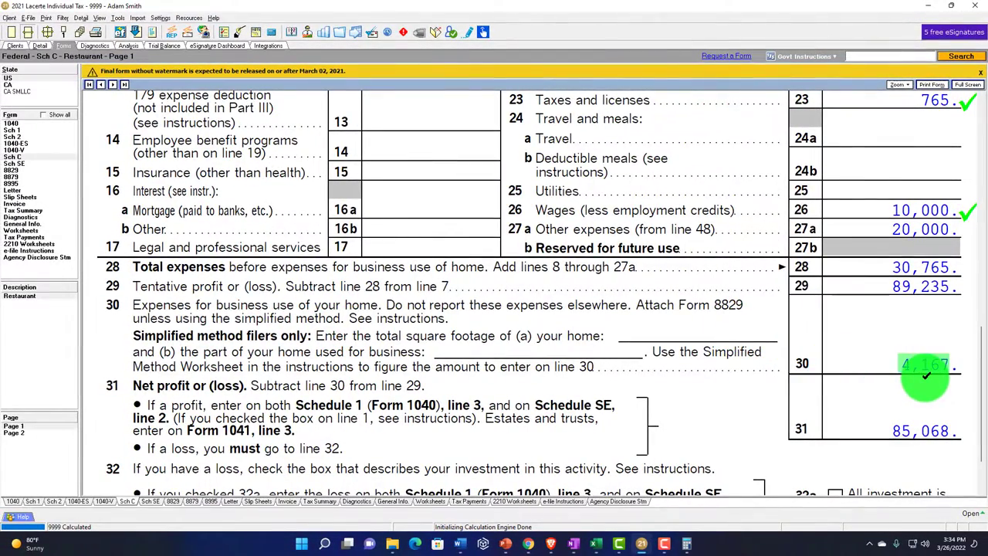
{"action": "left_click", "coordinate": [25, 171]}
{"action": "scroll", "coordinate": [533, 305], "scroll_direction": "up", "scroll_amount": 6}
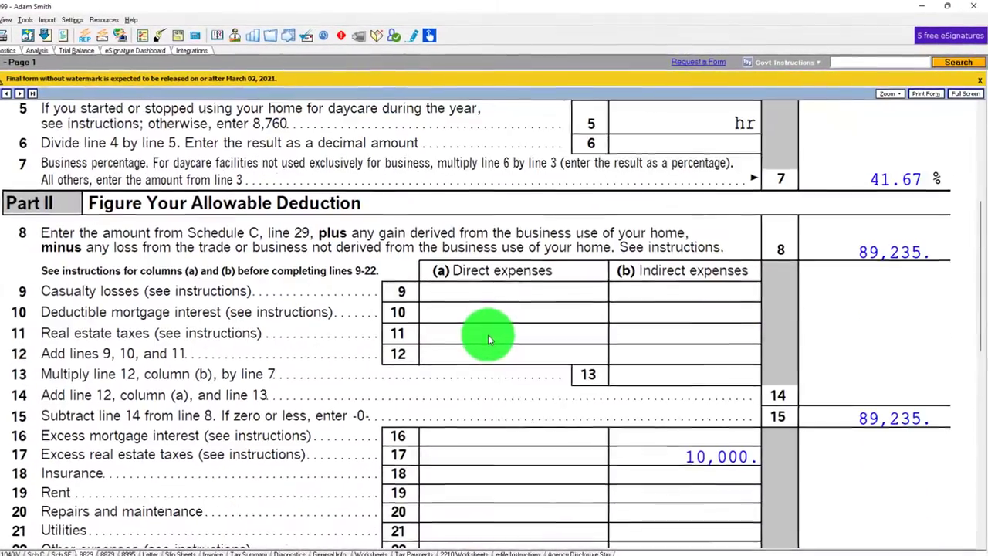
{"action": "scroll", "coordinate": [489, 339], "scroll_direction": "up", "scroll_amount": 2}
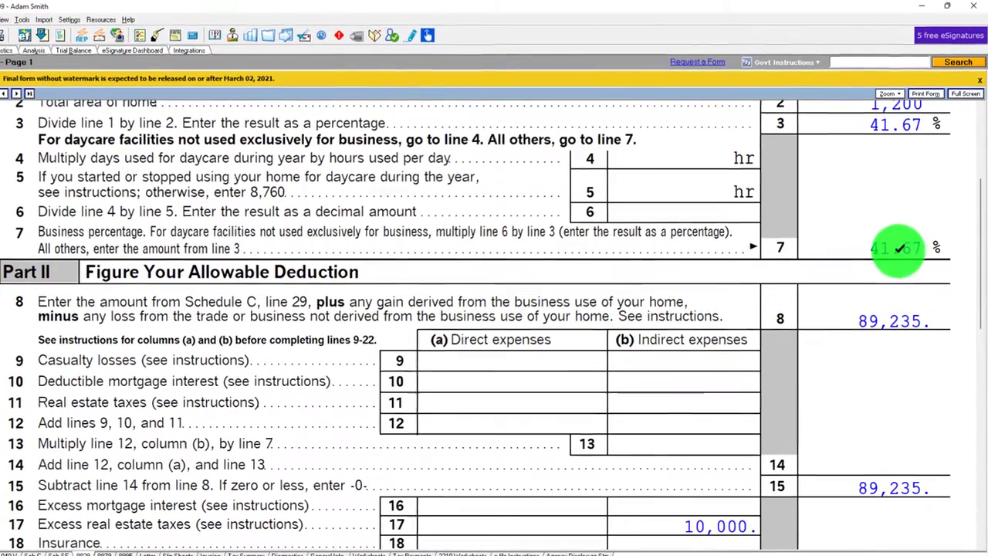
{"action": "scroll", "coordinate": [861, 232], "scroll_direction": "down", "scroll_amount": 4}
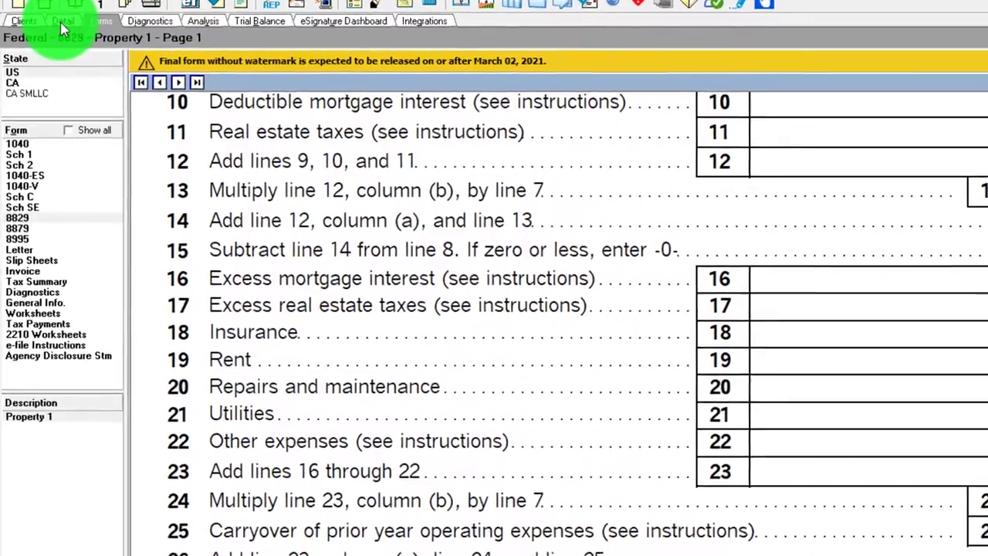
Enter 15,000 of home mortgage interest and points on Form 1098 in the Interest section of Itemized Deductions
{"action": "left_click", "coordinate": [51, 48]}
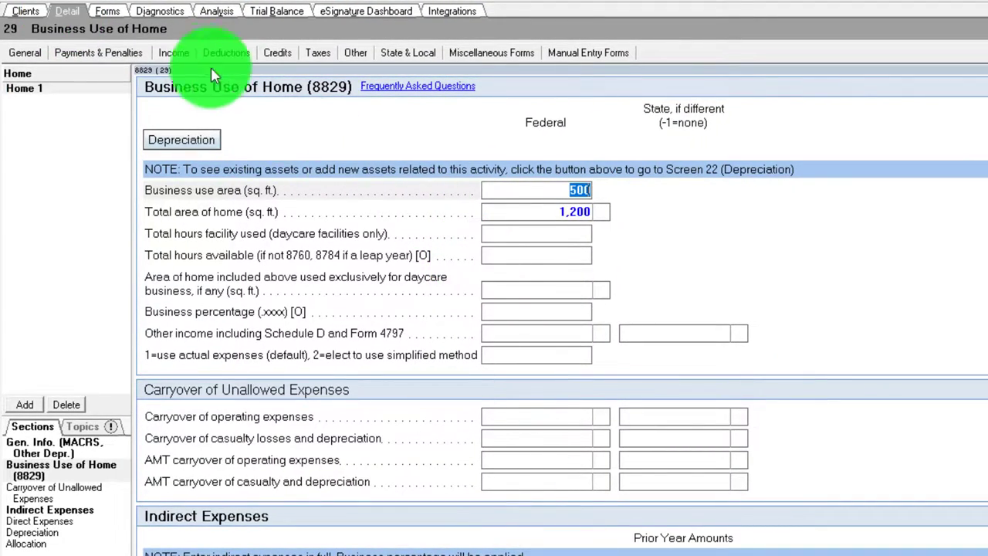
{"action": "left_click", "coordinate": [174, 53]}
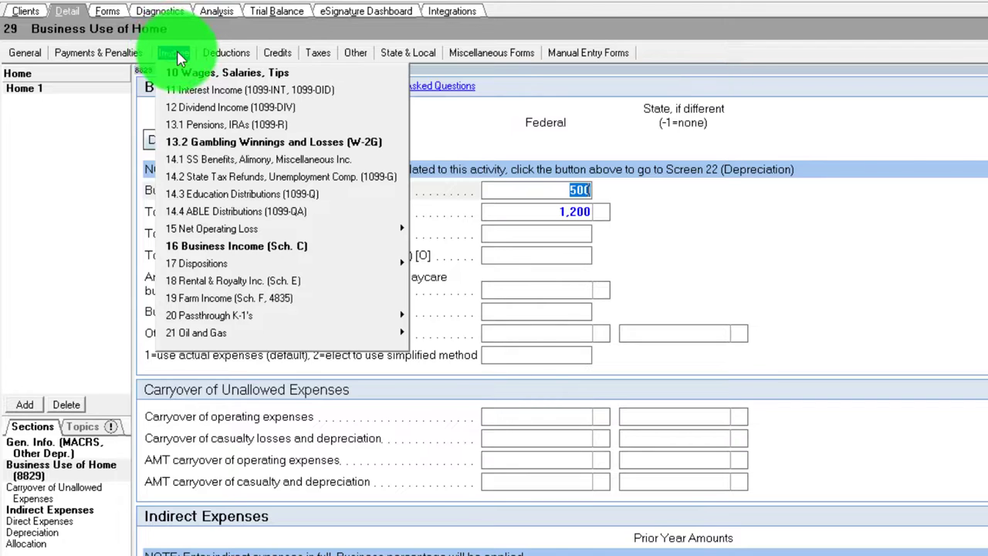
{"action": "mouse_move", "coordinate": [211, 57]}
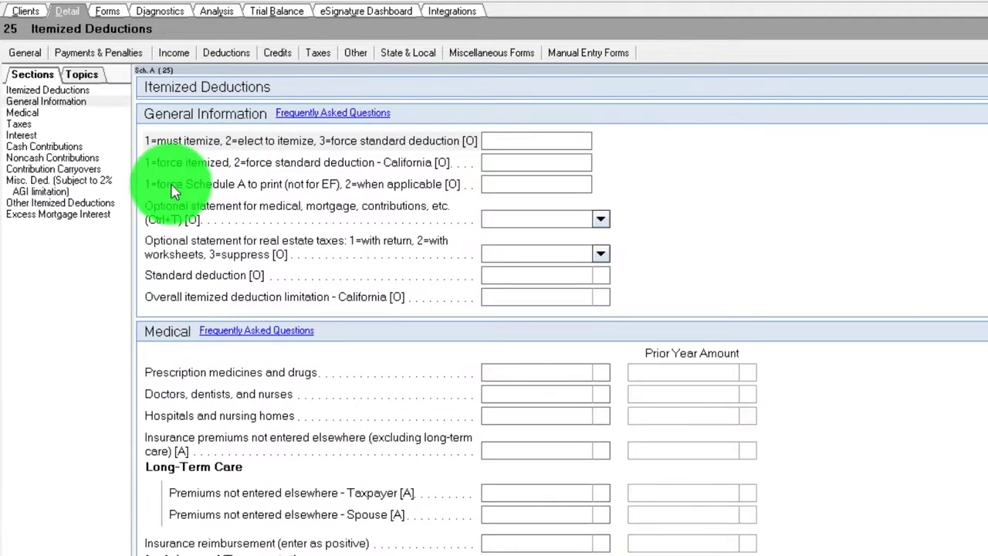
{"action": "left_click", "coordinate": [35, 135]}
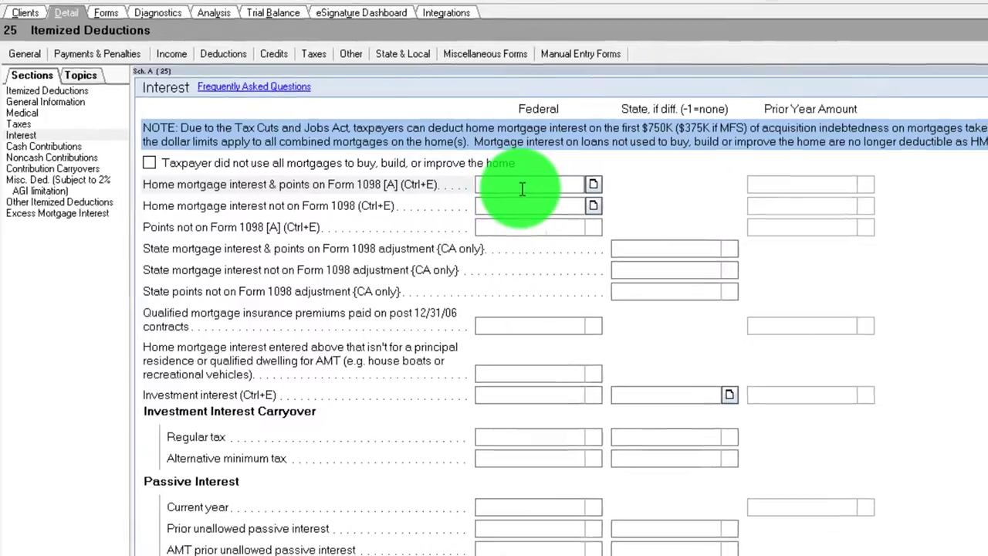
{"action": "left_click", "coordinate": [523, 187]}
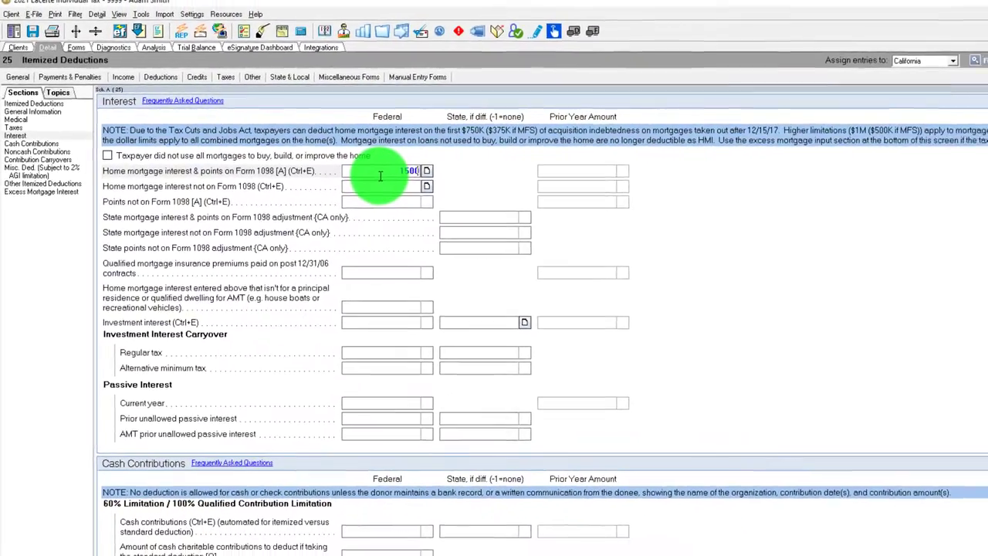
{"action": "type", "text": "150000"}
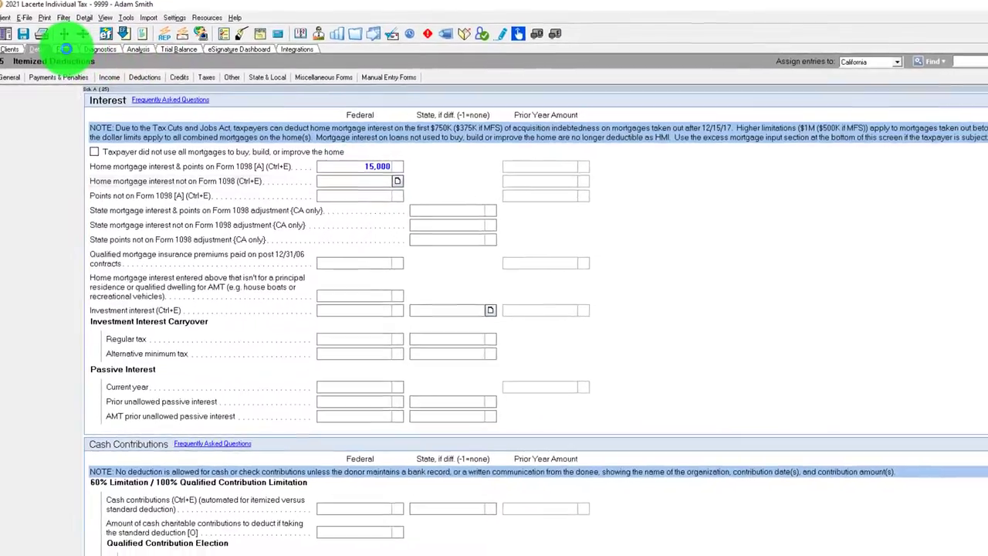
Return to the forms and review the mortgage interest and the state and local real estate taxes on Schedule A
{"action": "left_click", "coordinate": [73, 51]}
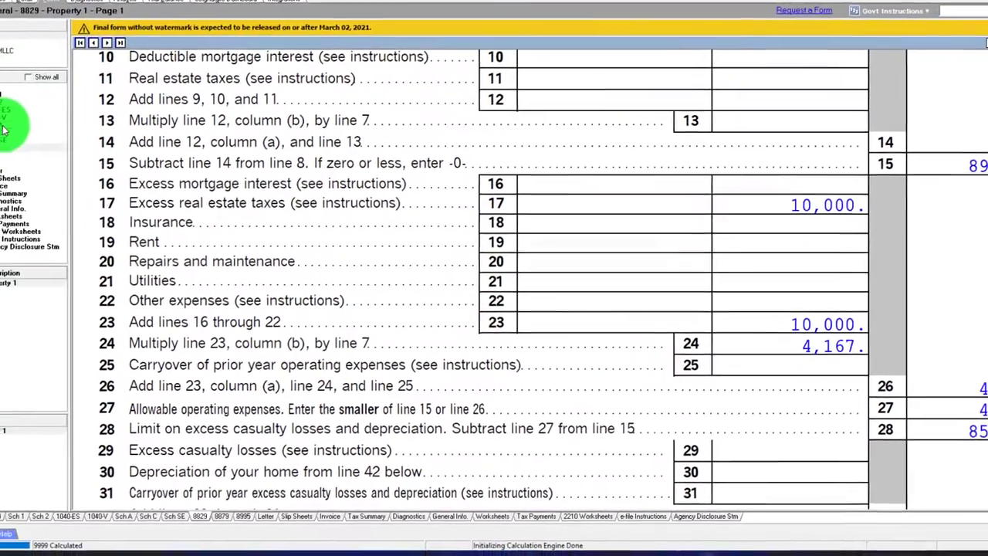
{"action": "left_click", "coordinate": [11, 62]}
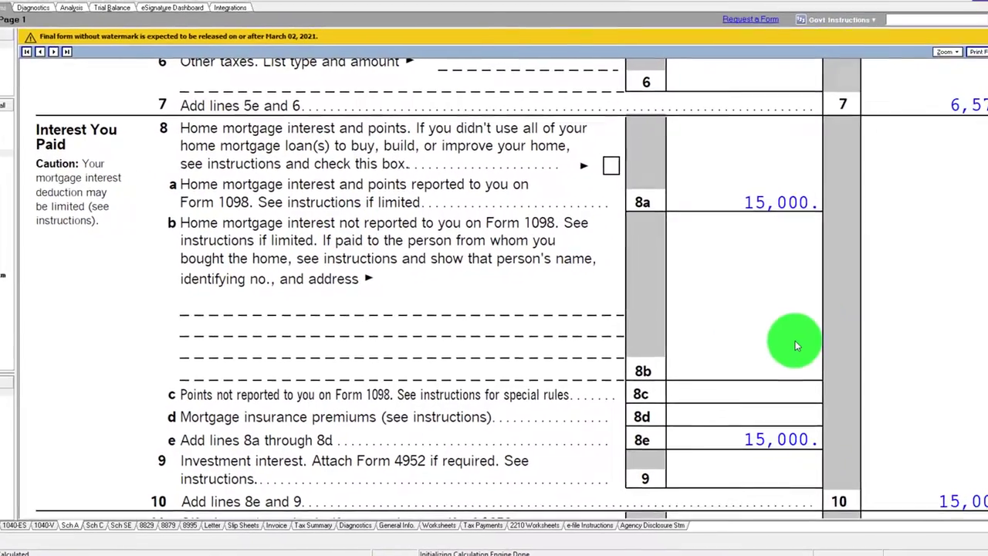
{"action": "scroll", "coordinate": [772, 344], "scroll_direction": "up", "scroll_amount": 3}
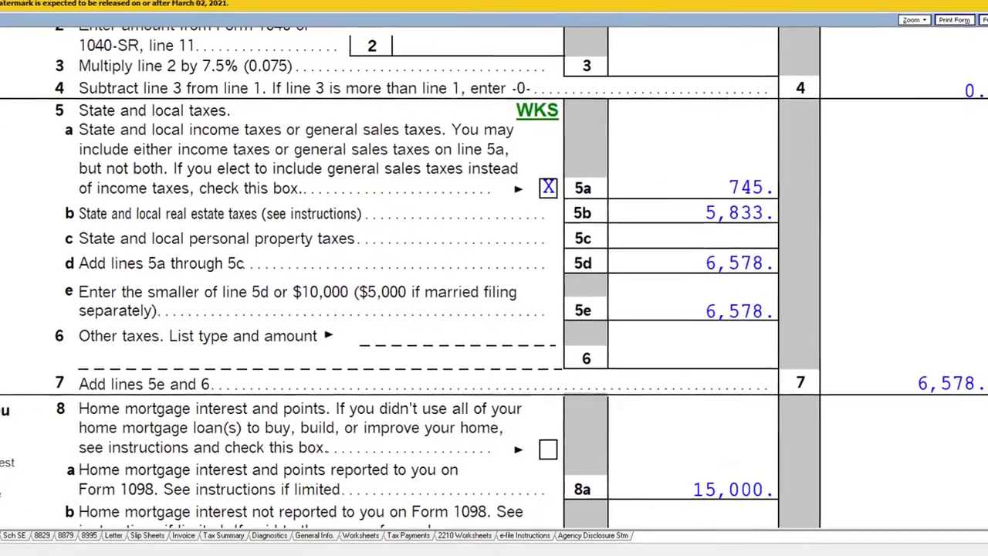
Add 5,833 from Schedule A line 5b and 4,167 from Schedule C line 30 in Calculator to check the real estate tax split
{"action": "key", "text": "alt+Tab"}
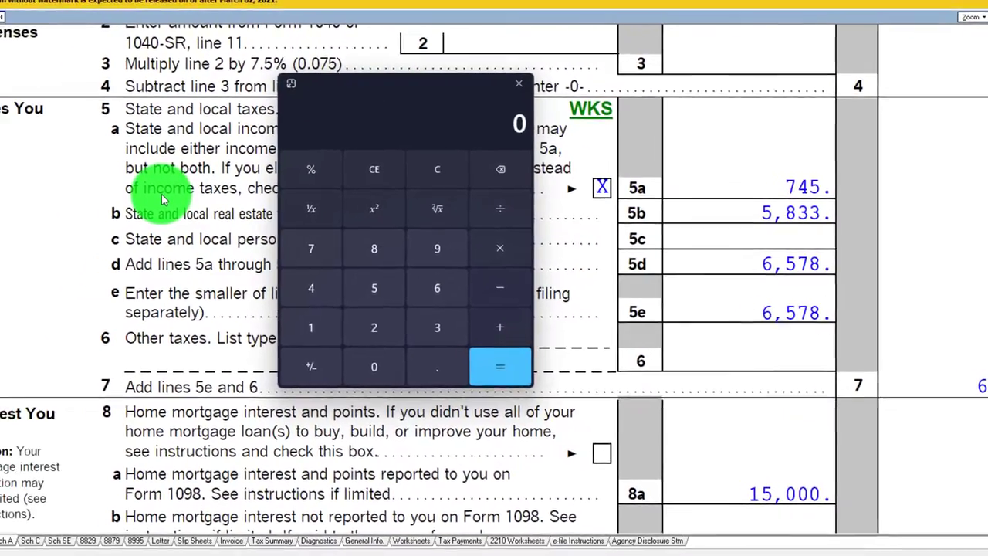
{"action": "type", "text": "5,833"}
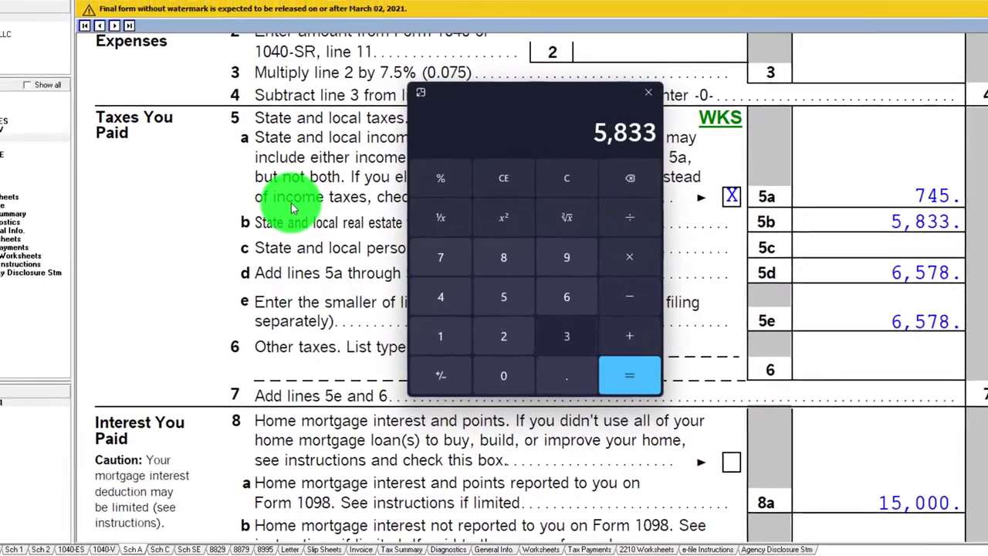
{"action": "left_click", "coordinate": [60, 160]}
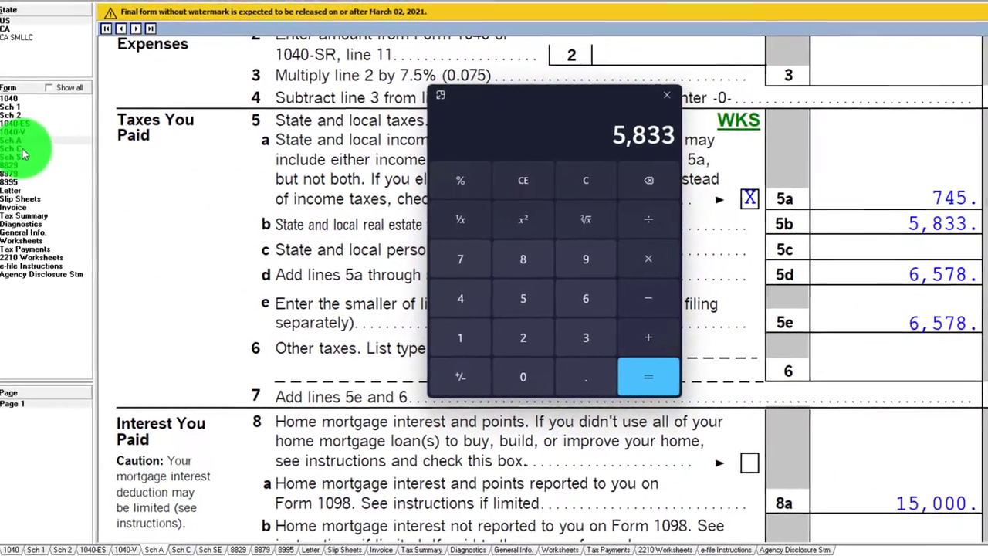
{"action": "scroll", "coordinate": [172, 279], "scroll_direction": "down", "scroll_amount": 4}
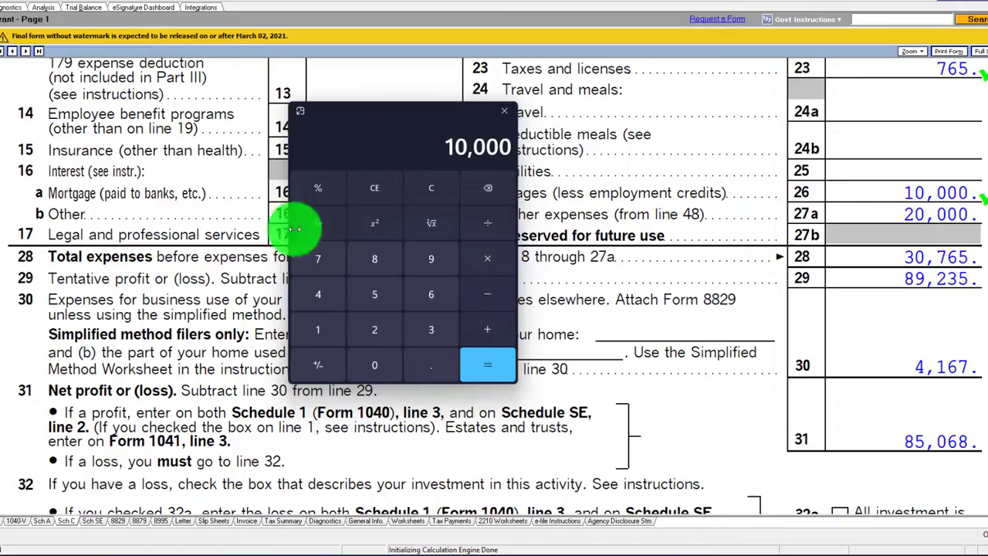
{"action": "left_click_drag", "start_coordinate": [348, 110], "coordinate": [871, 136]}
{"action": "left_click", "coordinate": [933, 136]}
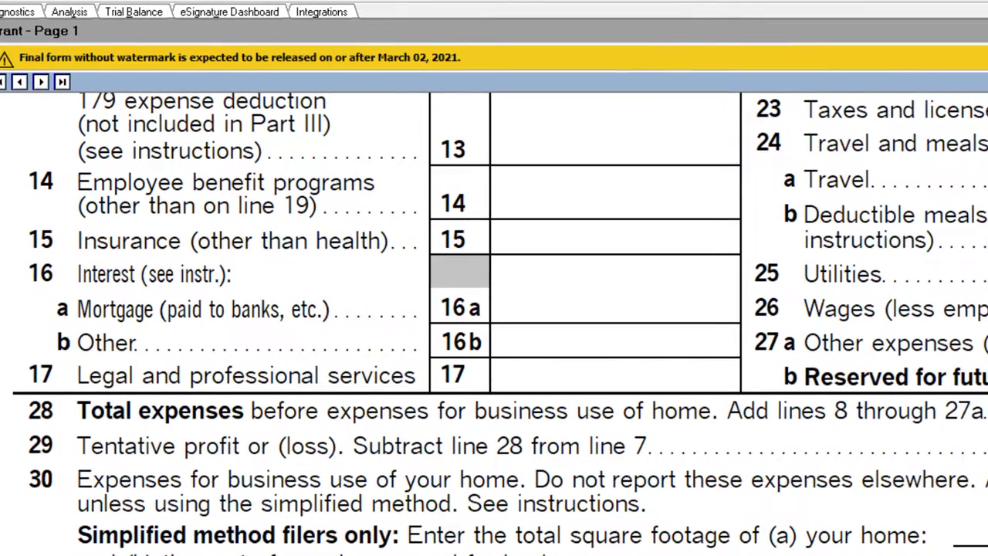
Compare the Schedule C expense lines with the taxes and interest paid on Schedule A, ending on Schedule C Part II
{"action": "scroll", "coordinate": [494, 324], "scroll_direction": "up", "scroll_amount": 5}
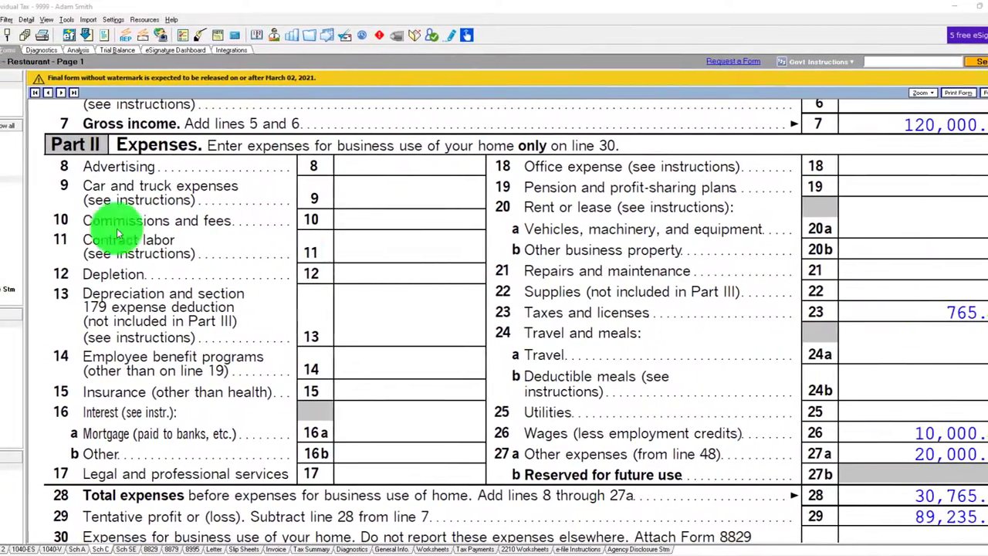
{"action": "left_click", "coordinate": [4, 193]}
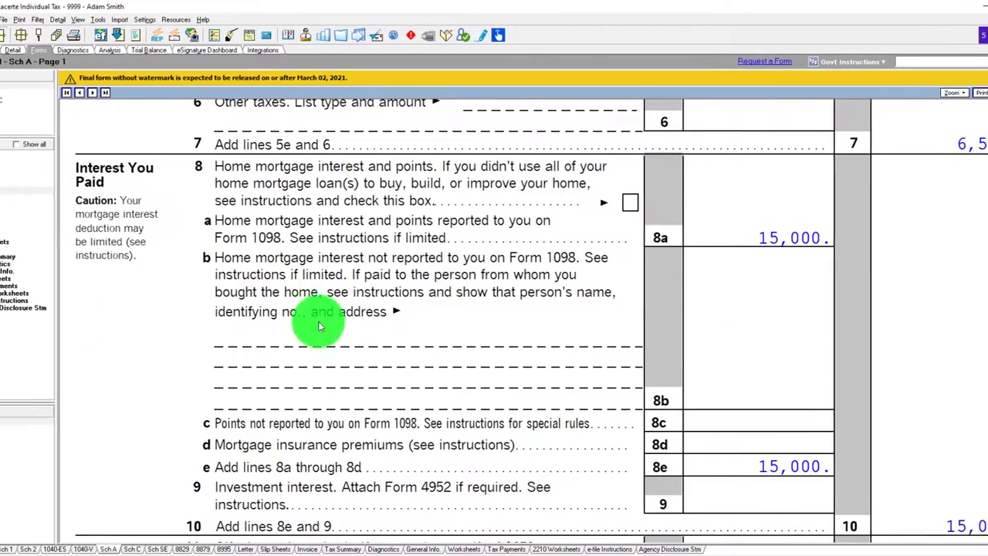
{"action": "scroll", "coordinate": [325, 324], "scroll_direction": "up", "scroll_amount": 6}
{"action": "scroll", "coordinate": [346, 332], "scroll_direction": "up", "scroll_amount": 2}
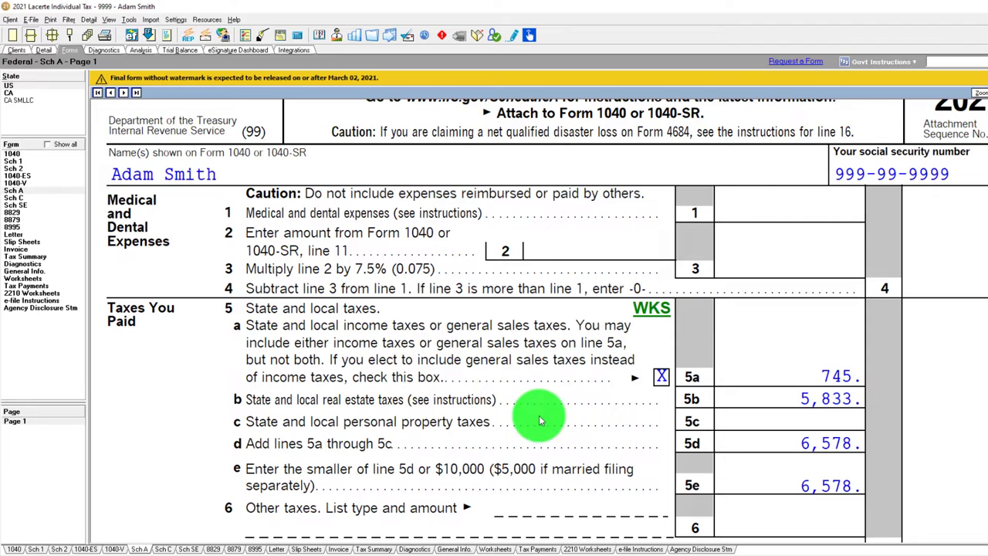
{"action": "scroll", "coordinate": [540, 421], "scroll_direction": "down", "scroll_amount": 2}
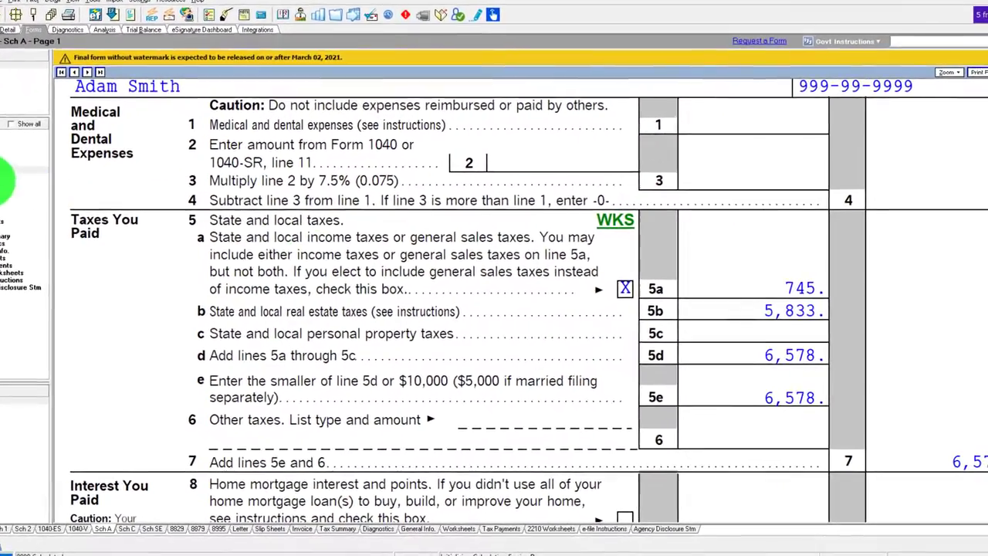
{"action": "left_click", "coordinate": [2, 174]}
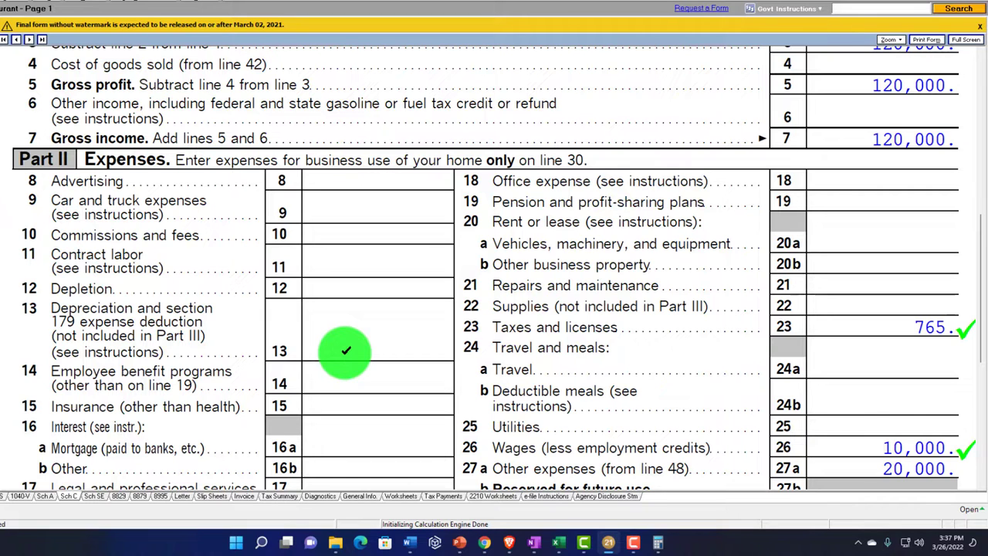
Examine the gross receipts in Schedule C Part I against the taxes and licenses and wages expense lines in Part II
{"action": "scroll", "coordinate": [346, 351], "scroll_direction": "up", "scroll_amount": 4}
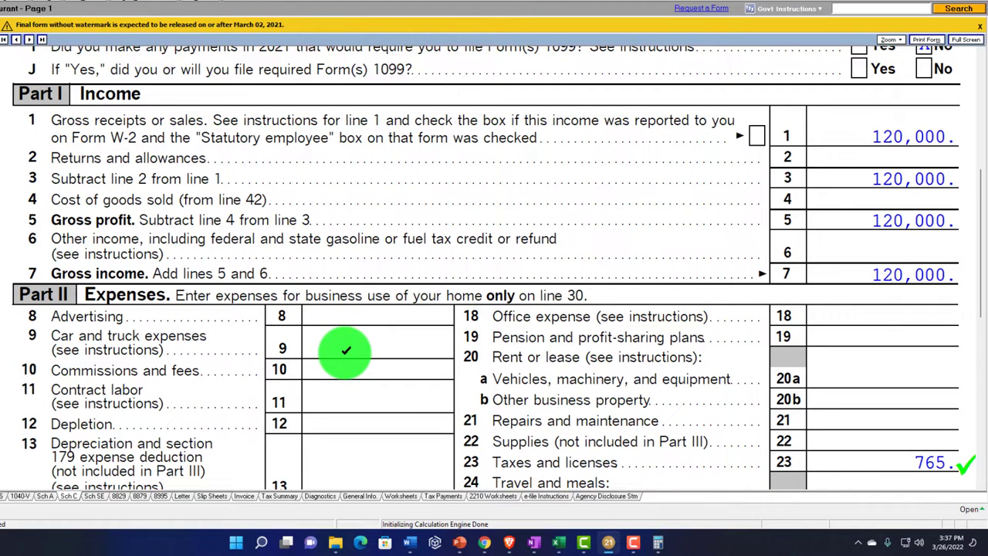
{"action": "scroll", "coordinate": [346, 351], "scroll_direction": "up", "scroll_amount": 2}
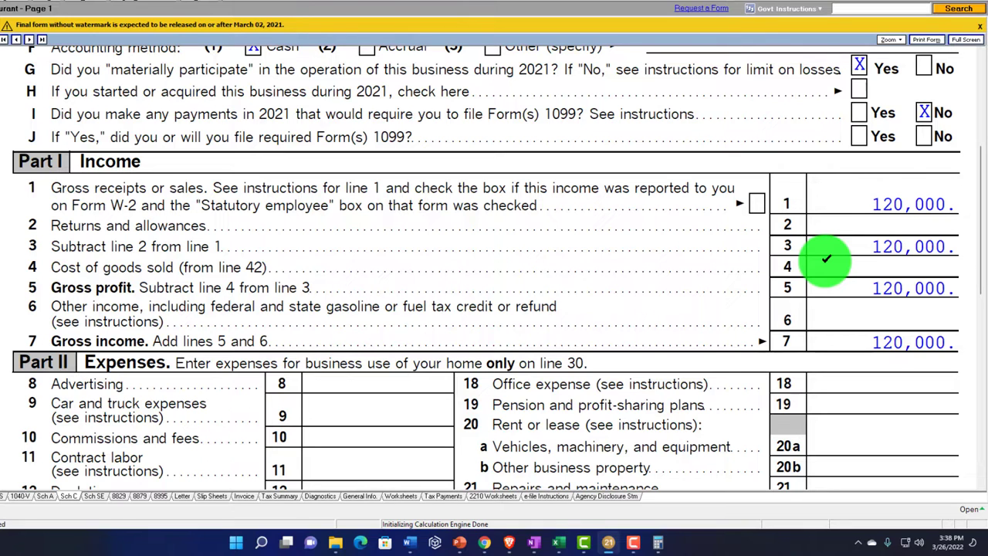
{"action": "scroll", "coordinate": [826, 261], "scroll_direction": "down", "scroll_amount": 5}
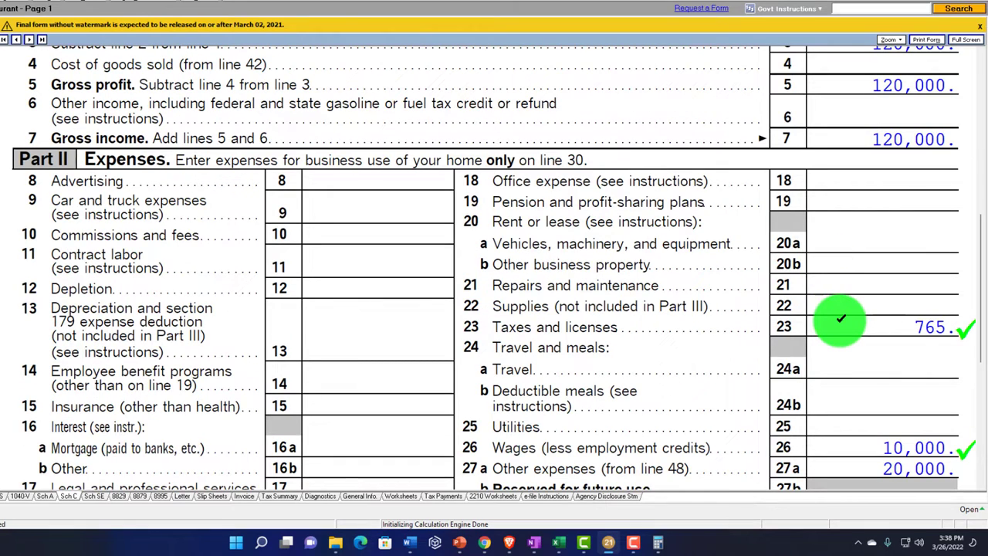
{"action": "scroll", "coordinate": [841, 318], "scroll_direction": "up", "scroll_amount": 3}
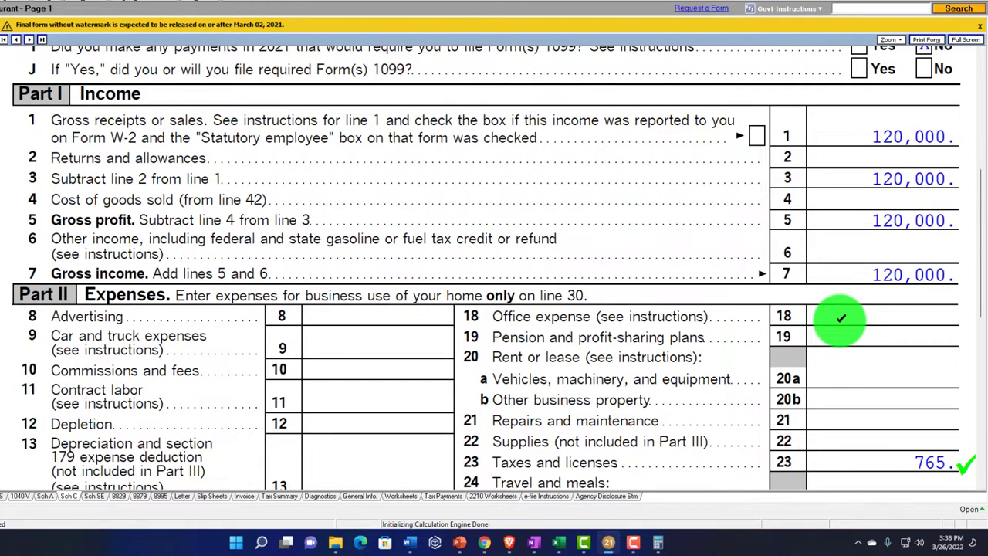
{"action": "left_click", "coordinate": [846, 139]}
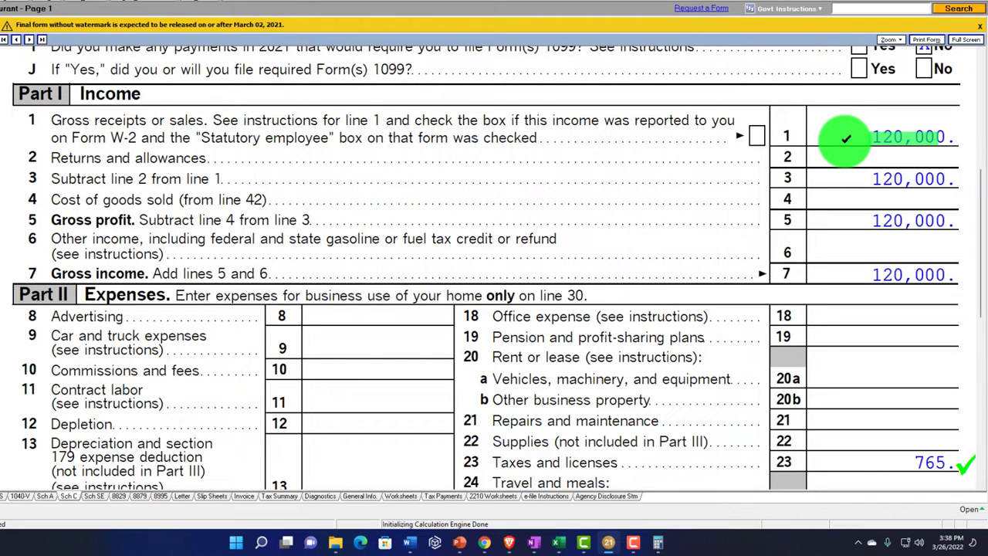
Switch to Calculator, multiply the 120,000 gross receipts by 0.05, and enter 126,000 as the receipts including that 5 percent
{"action": "left_click", "coordinate": [658, 543]}
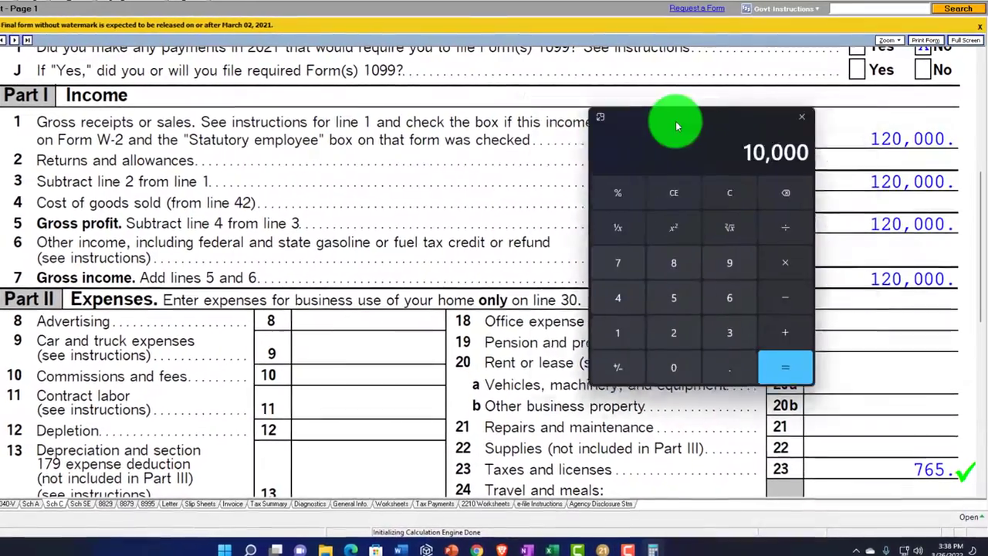
{"action": "left_click_drag", "start_coordinate": [676, 126], "coordinate": [581, 96]}
{"action": "left_click", "coordinate": [612, 163]}
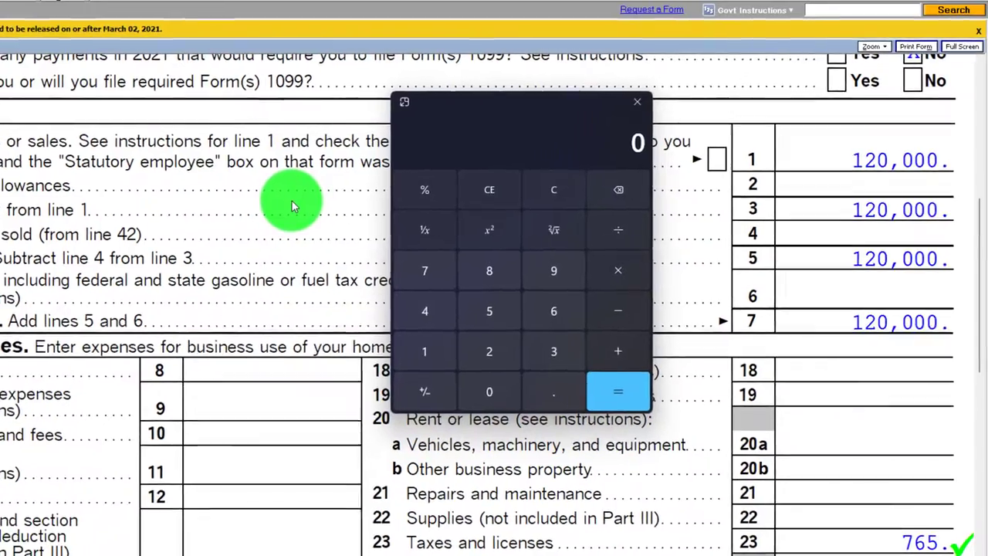
{"action": "type", "text": "120"}
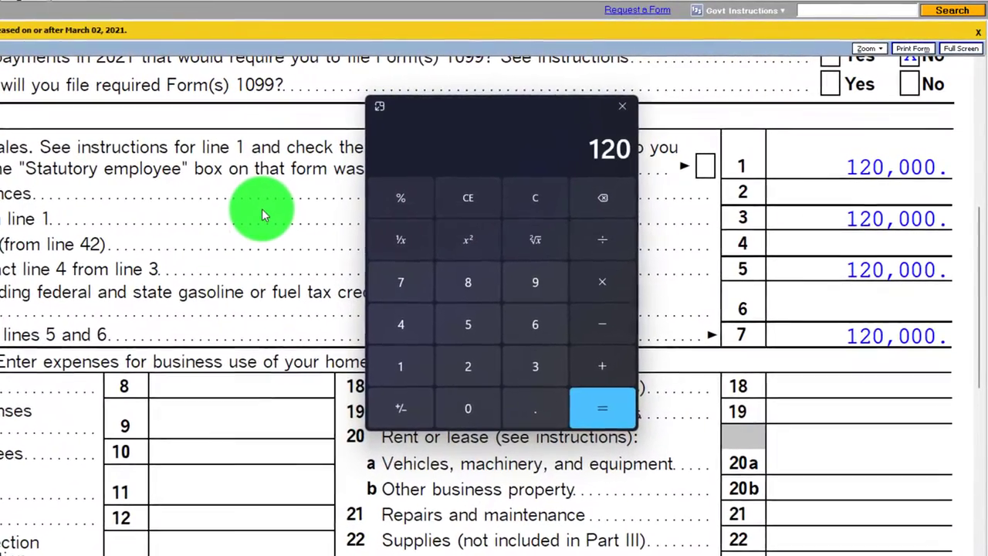
{"action": "type", "text": "000*.0"}
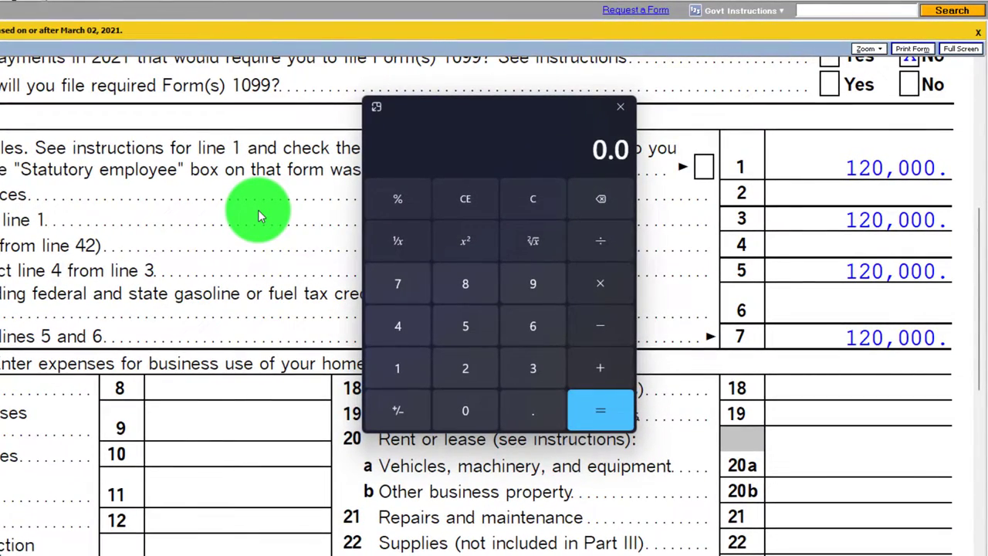
{"action": "type", "text": "5"}
{"action": "key", "text": "Return"}
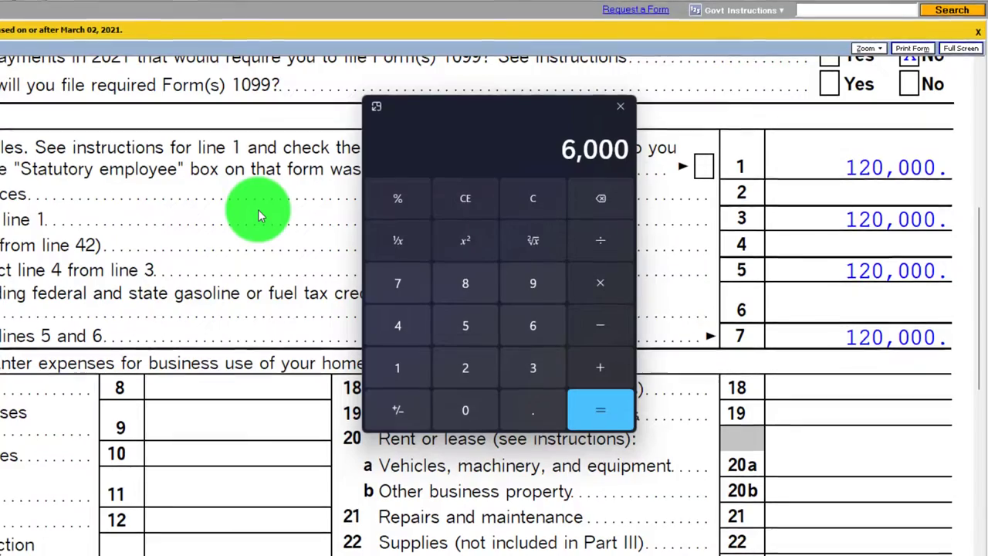
{"action": "type", "text": "126,000"}
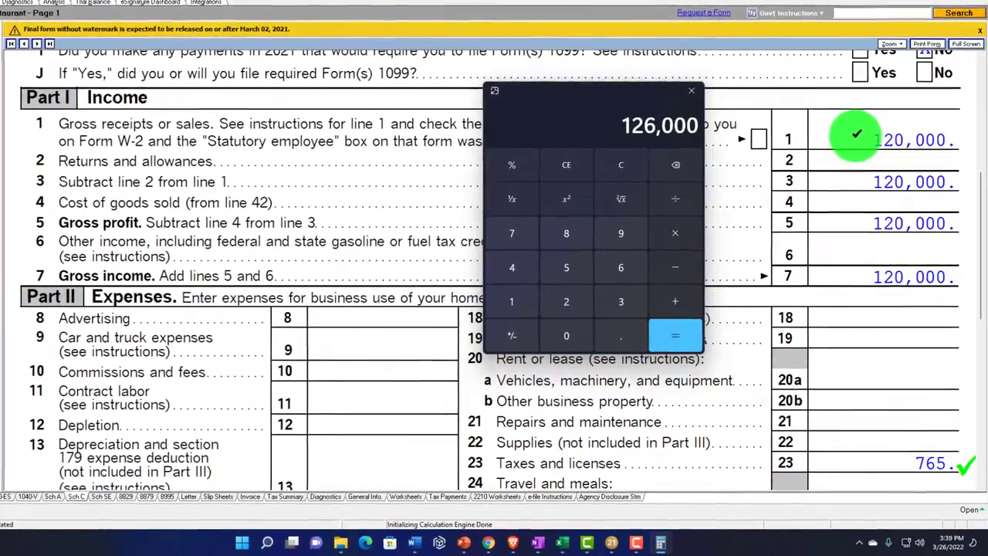
Compare the 126,000 in Calculator with Schedule C gross receipts and the taxes and licenses line, then close Calculator
{"action": "scroll", "coordinate": [853, 193], "scroll_direction": "down", "scroll_amount": 3}
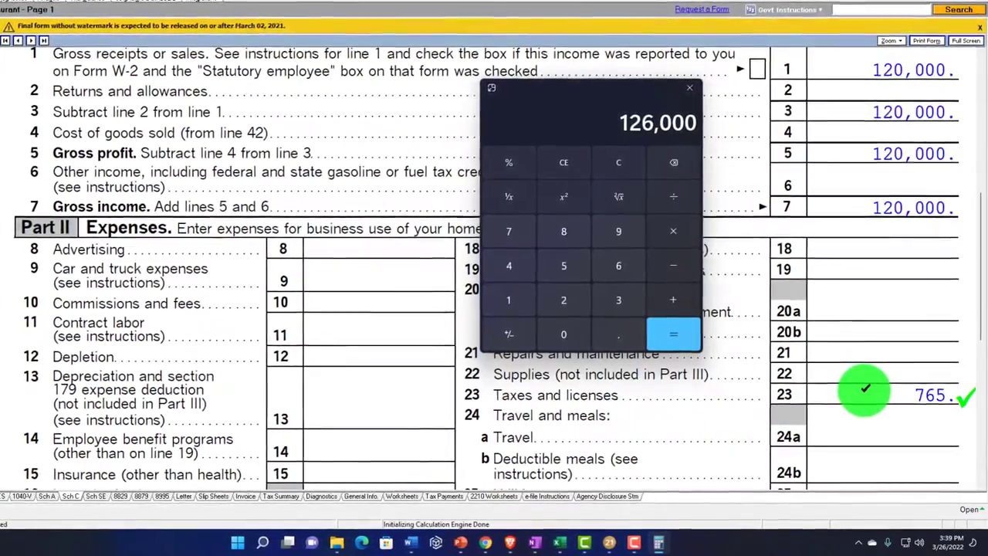
{"action": "scroll", "coordinate": [865, 390], "scroll_direction": "down", "scroll_amount": 3}
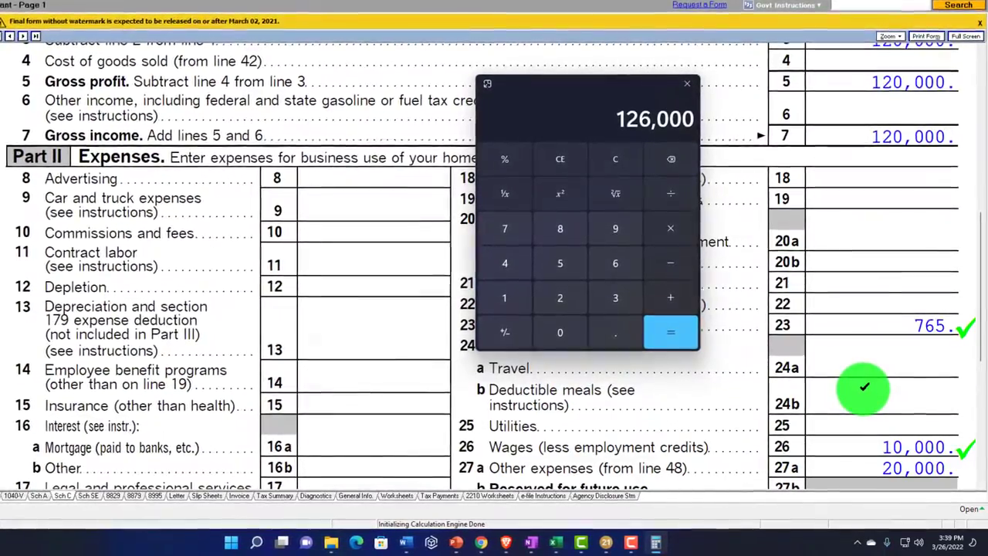
{"action": "scroll", "coordinate": [864, 388], "scroll_direction": "up", "scroll_amount": 3}
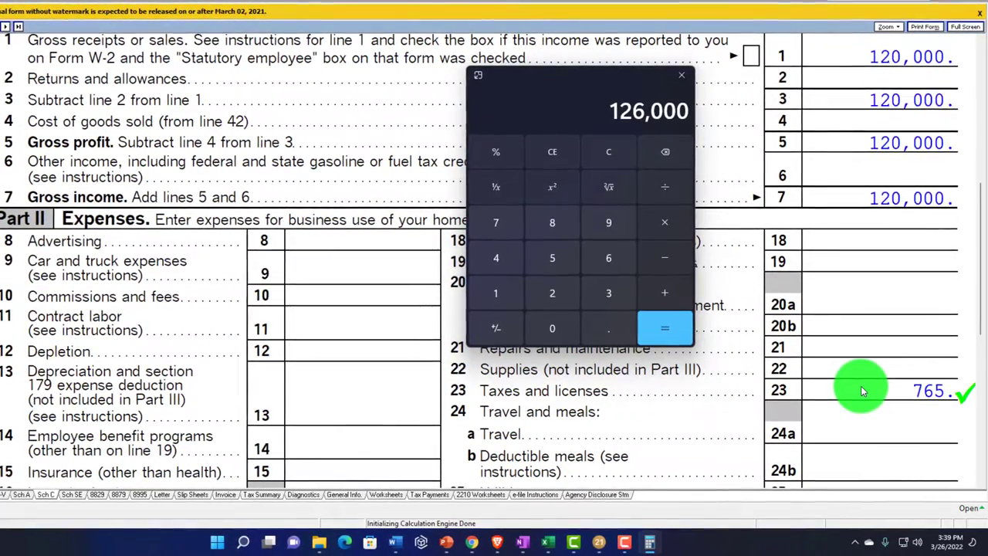
{"action": "scroll", "coordinate": [862, 391], "scroll_direction": "up", "scroll_amount": 3}
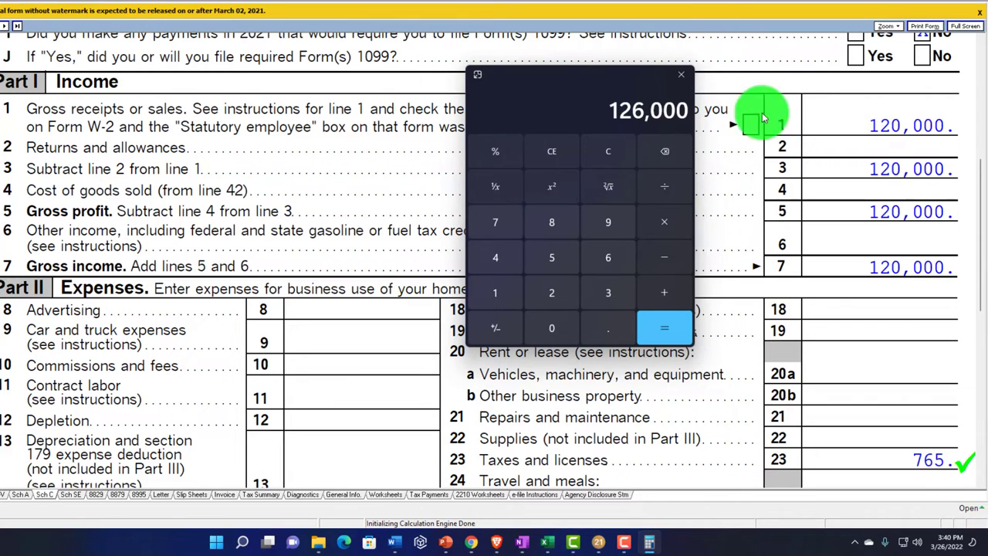
{"action": "key", "text": "alt+F4"}
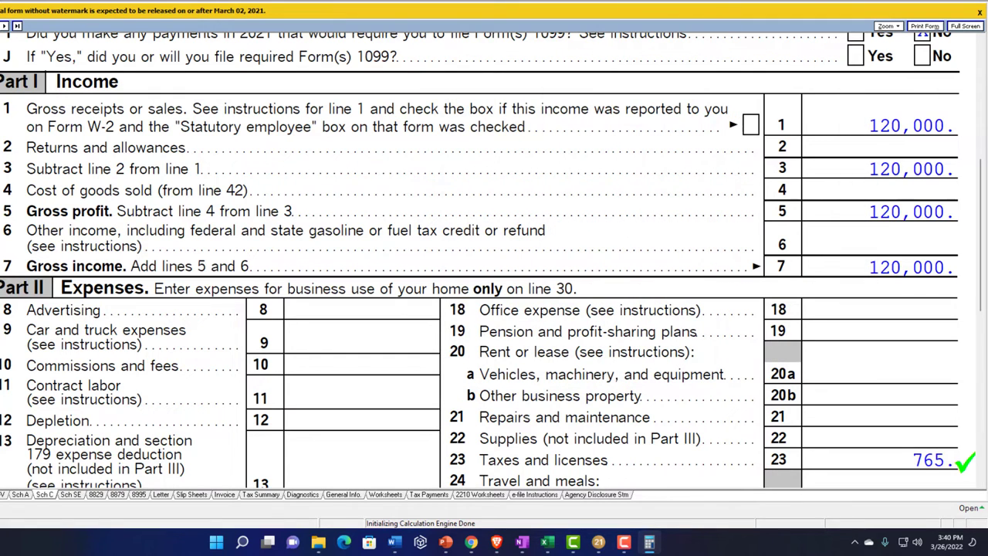